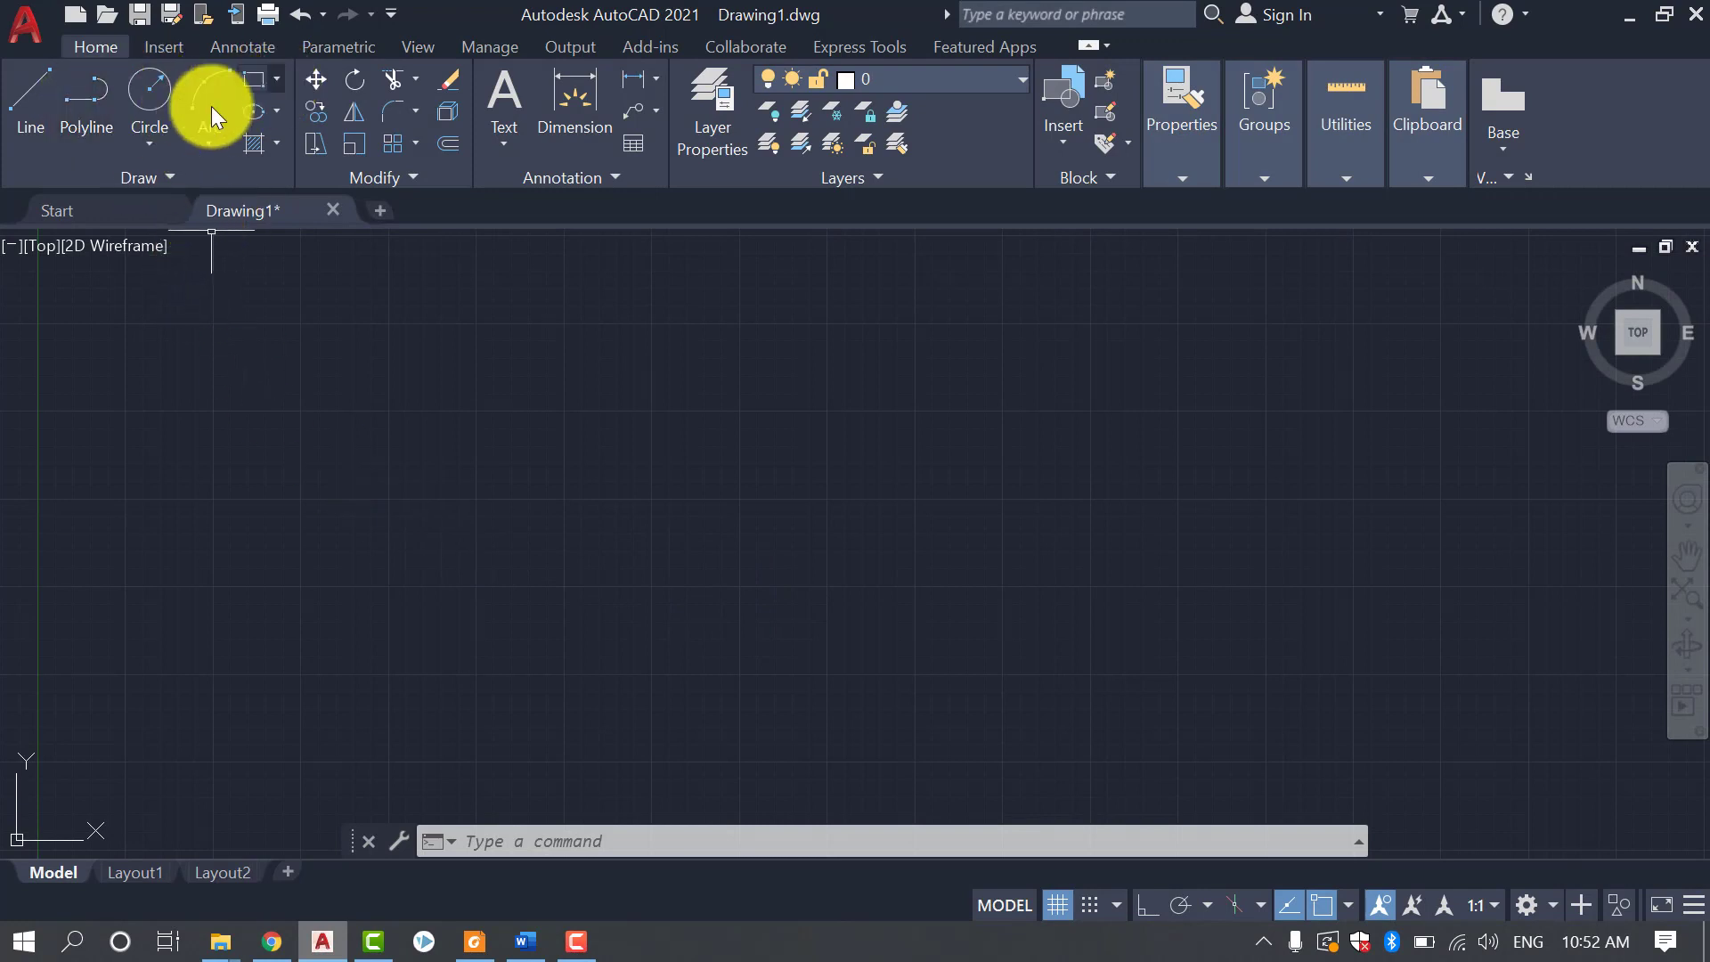
Draw a circle with radius 4
{"action": "left_click", "coordinate": [148, 89]}
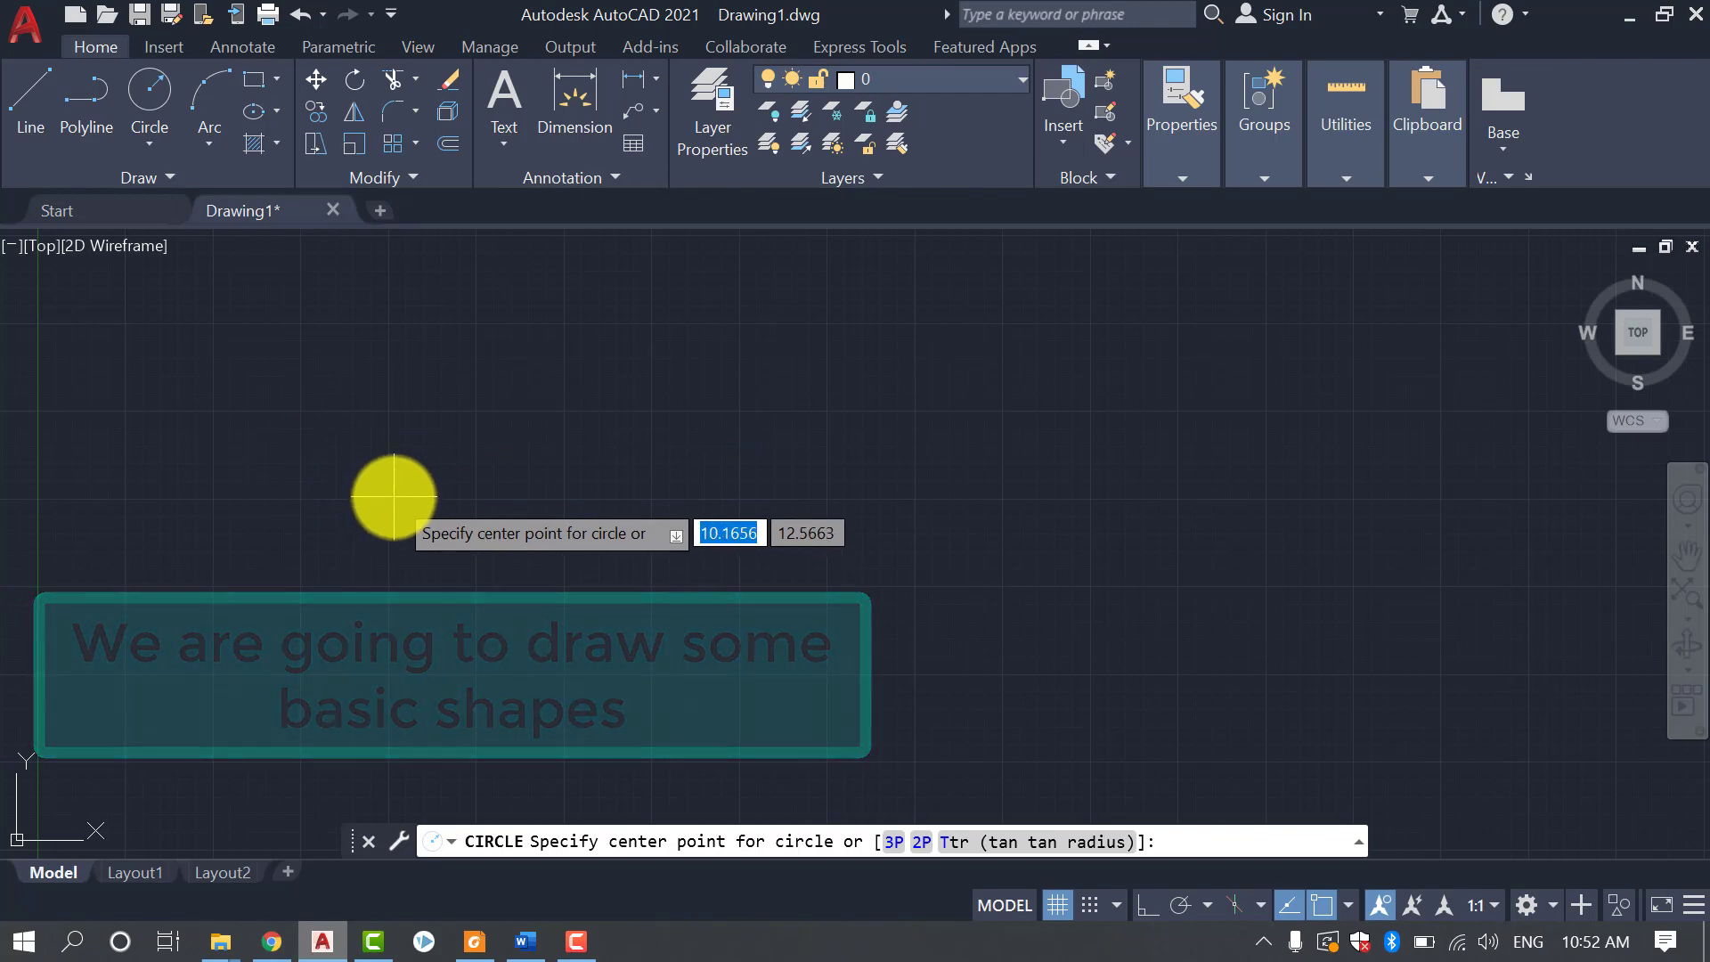
{"action": "left_click", "coordinate": [387, 500]}
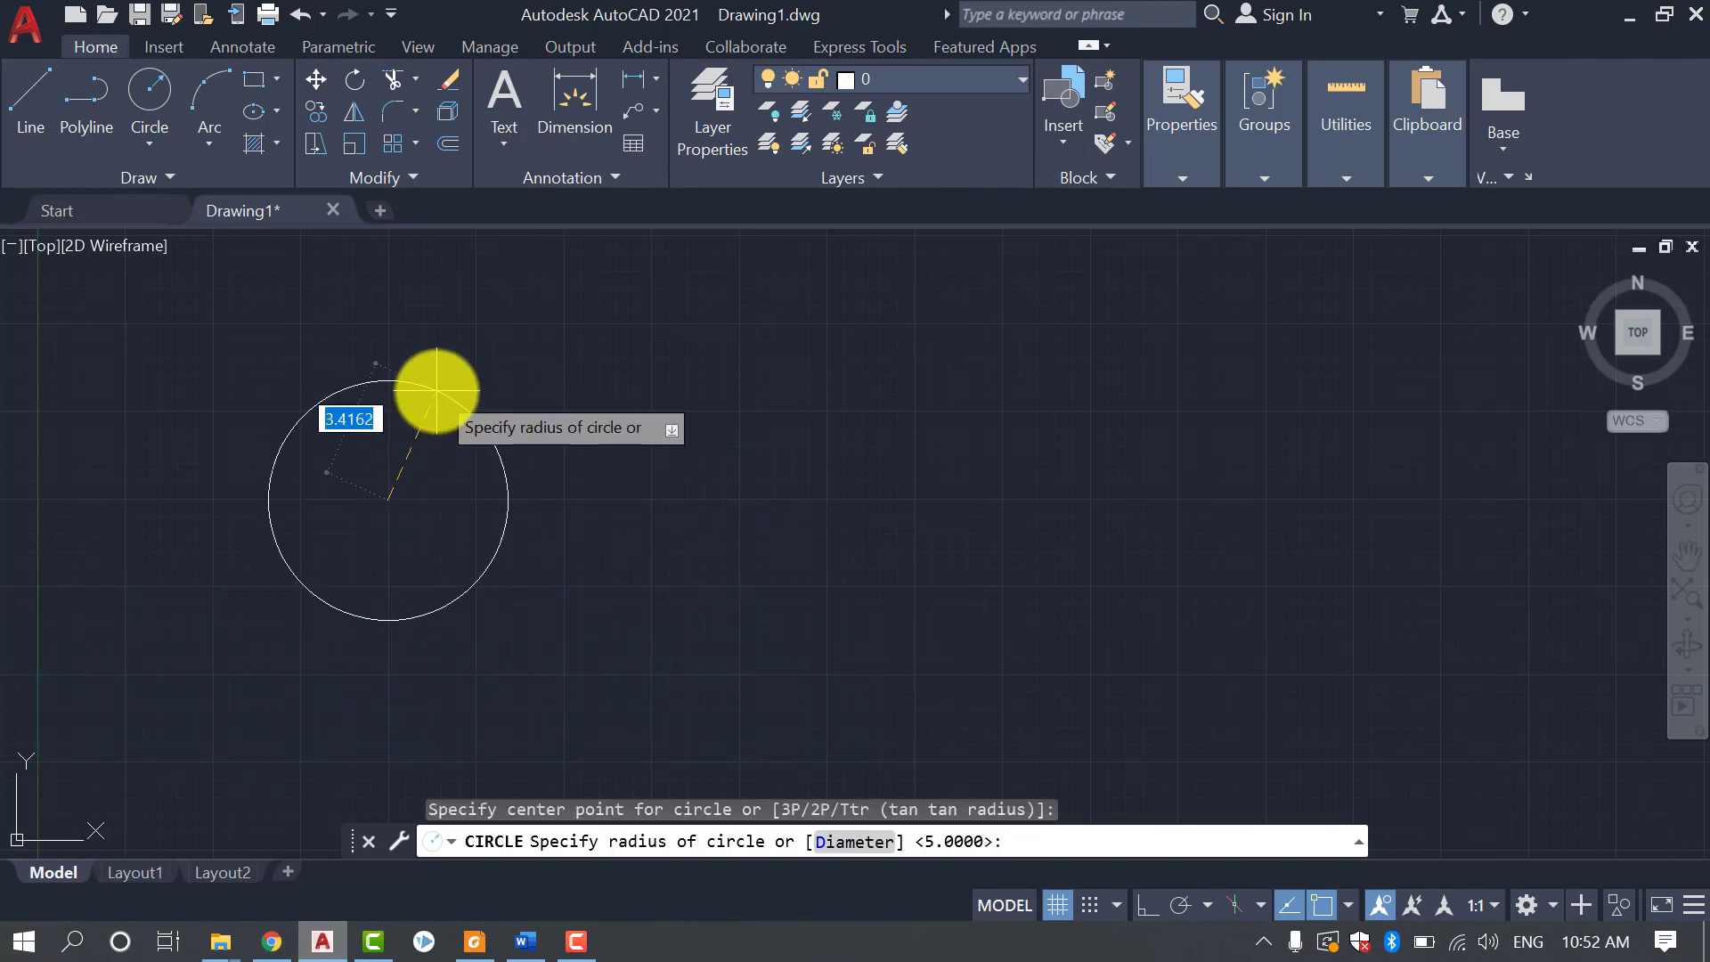
{"action": "type", "text": "4"}
{"action": "key", "text": "Return"}
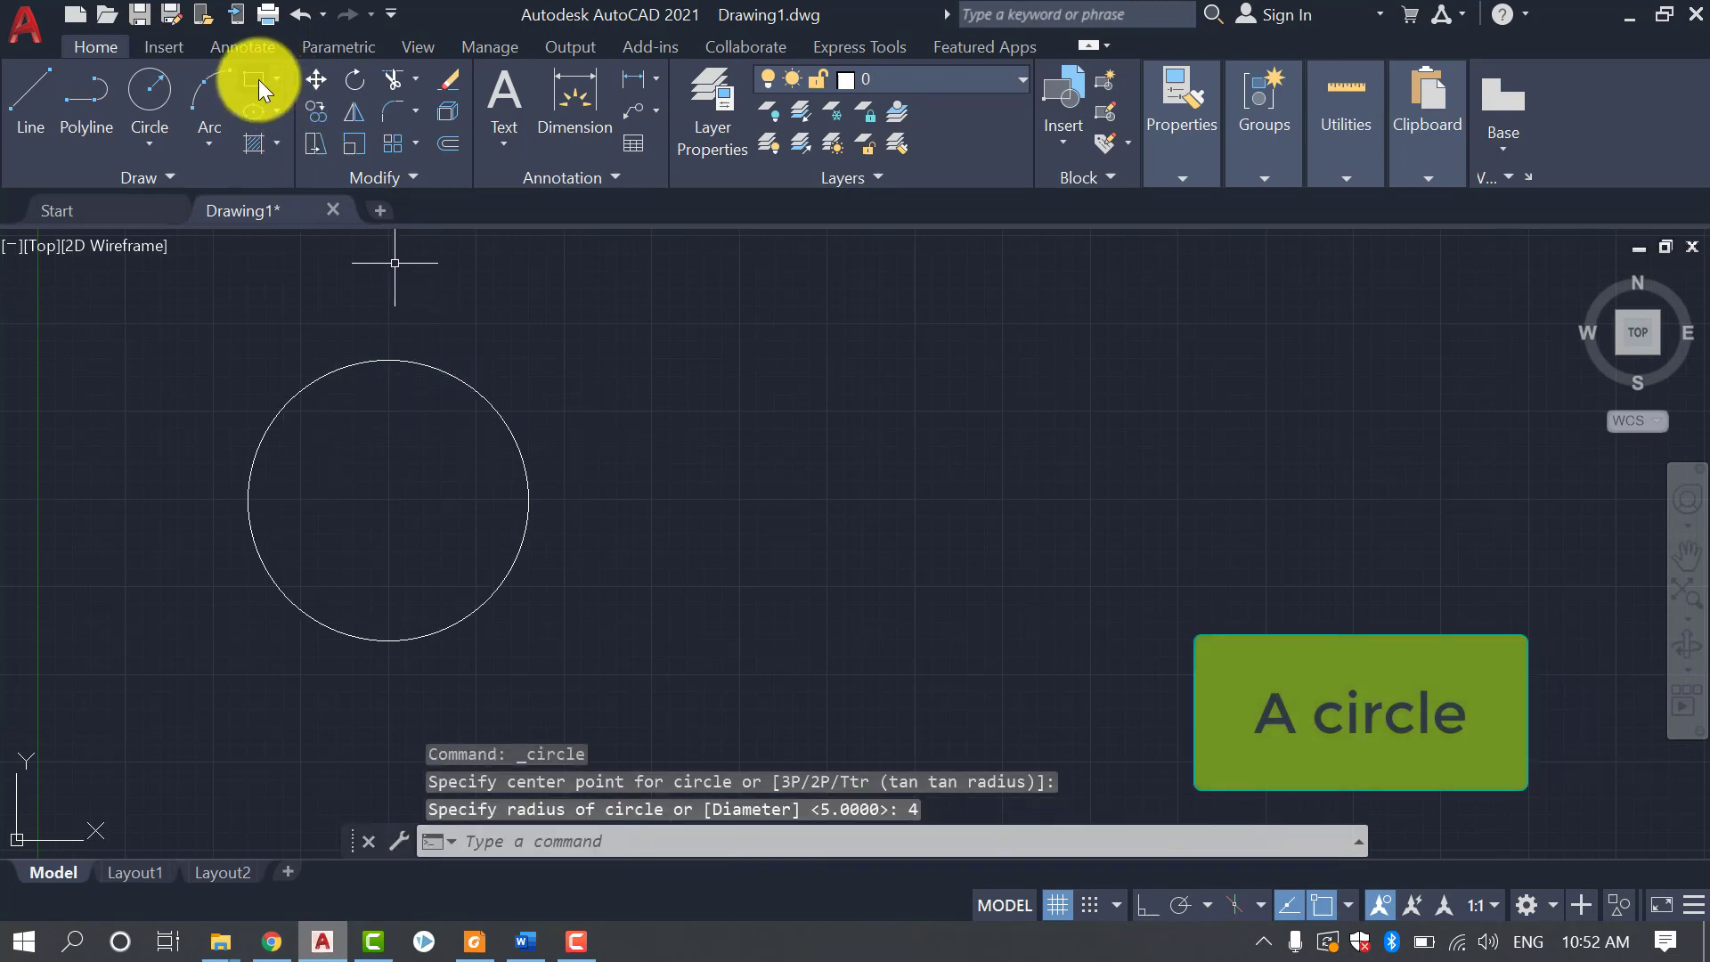
Draw a 10 by 7 rectangle to the right of the circle
{"action": "left_click", "coordinate": [619, 371]}
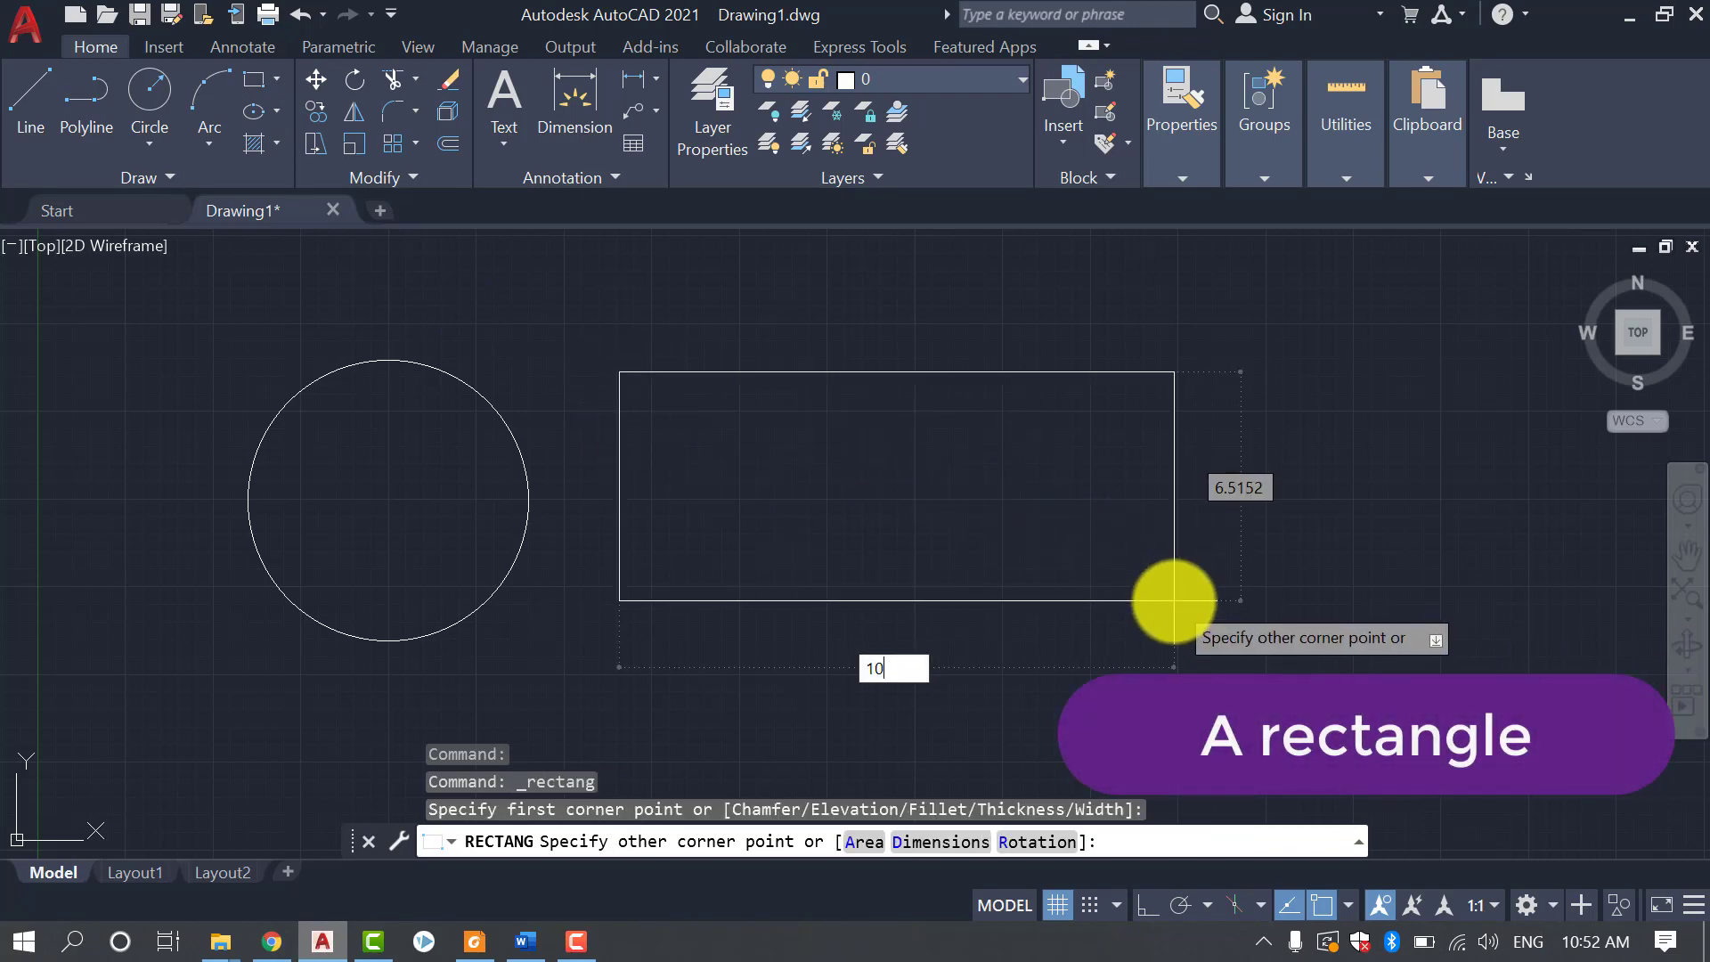
{"action": "key", "text": "Tab"}
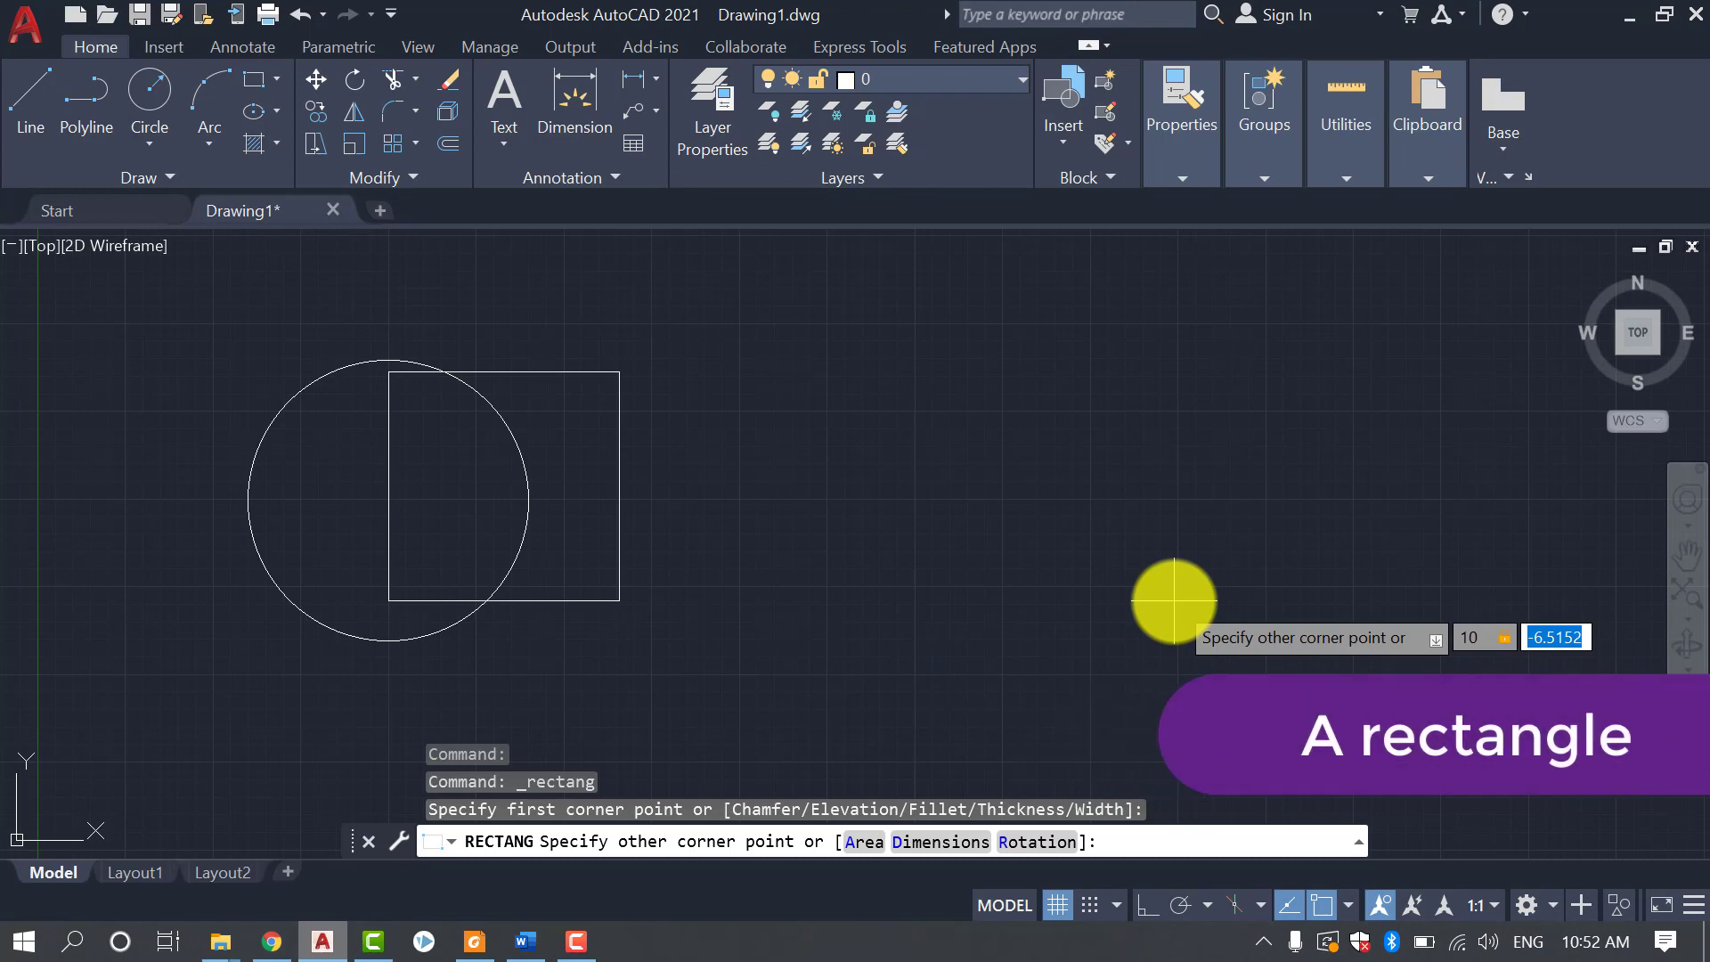
{"action": "type", "text": "7"}
{"action": "key", "text": "Return"}
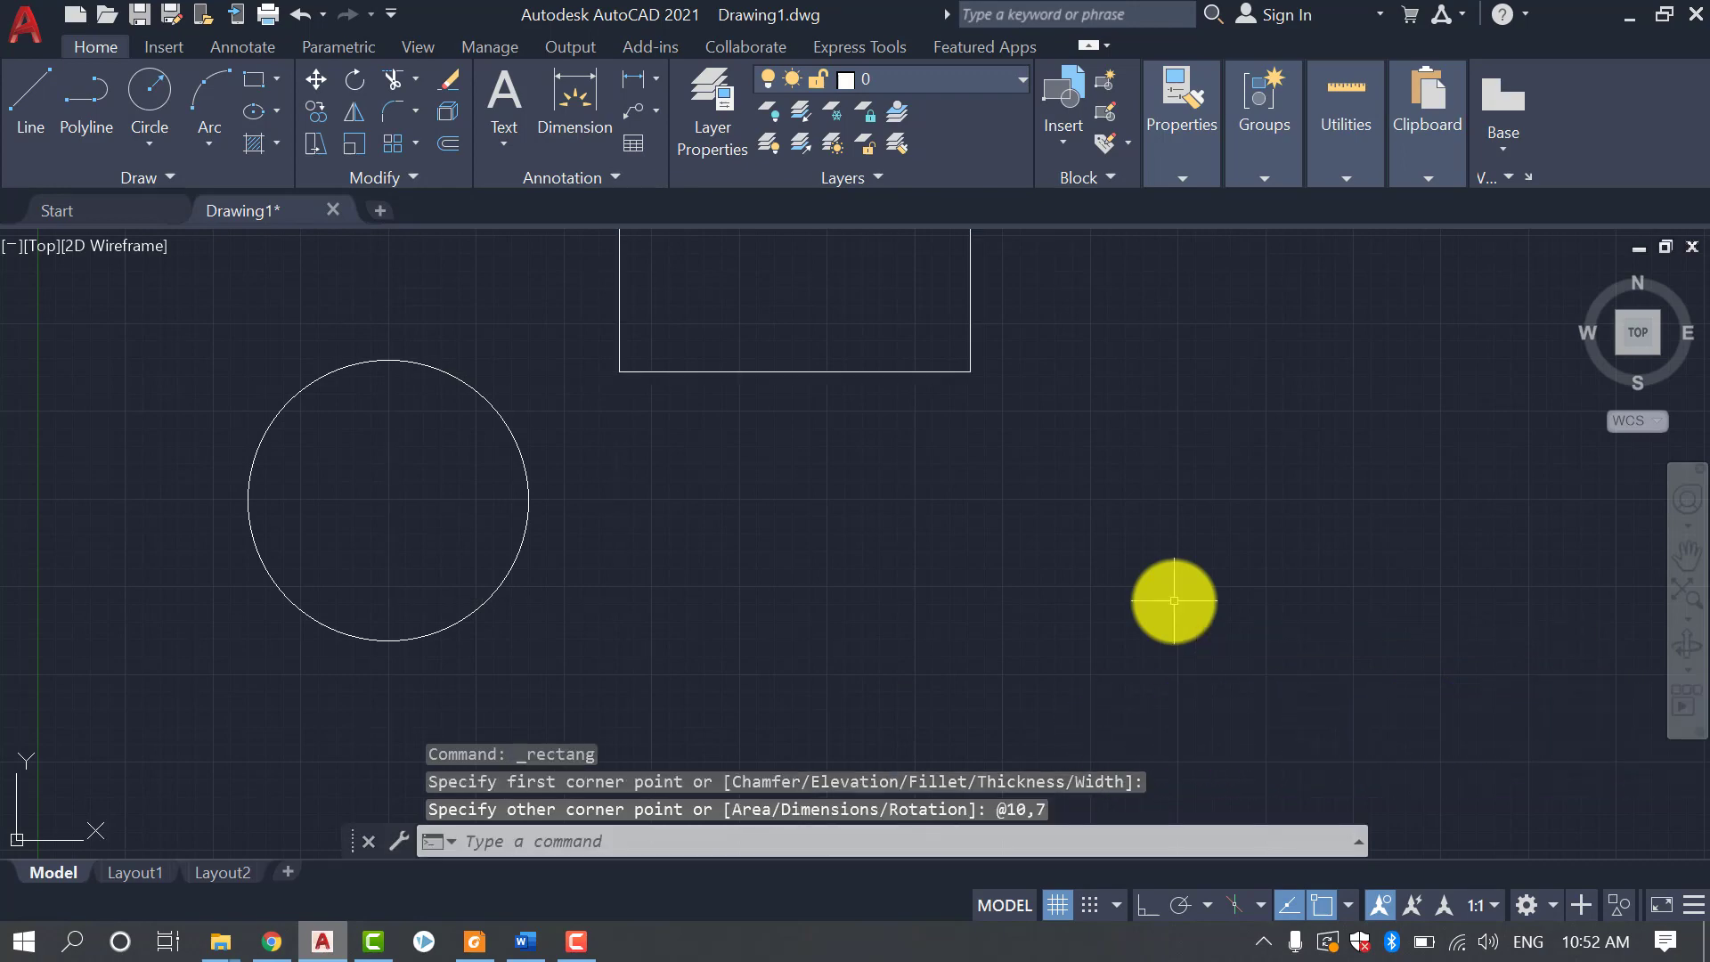
Draw a closed seven-vertex polyline with a notch on its lower left, right of the circle
{"action": "scroll", "coordinate": [535, 439], "scroll_direction": "down", "scroll_amount": 3}
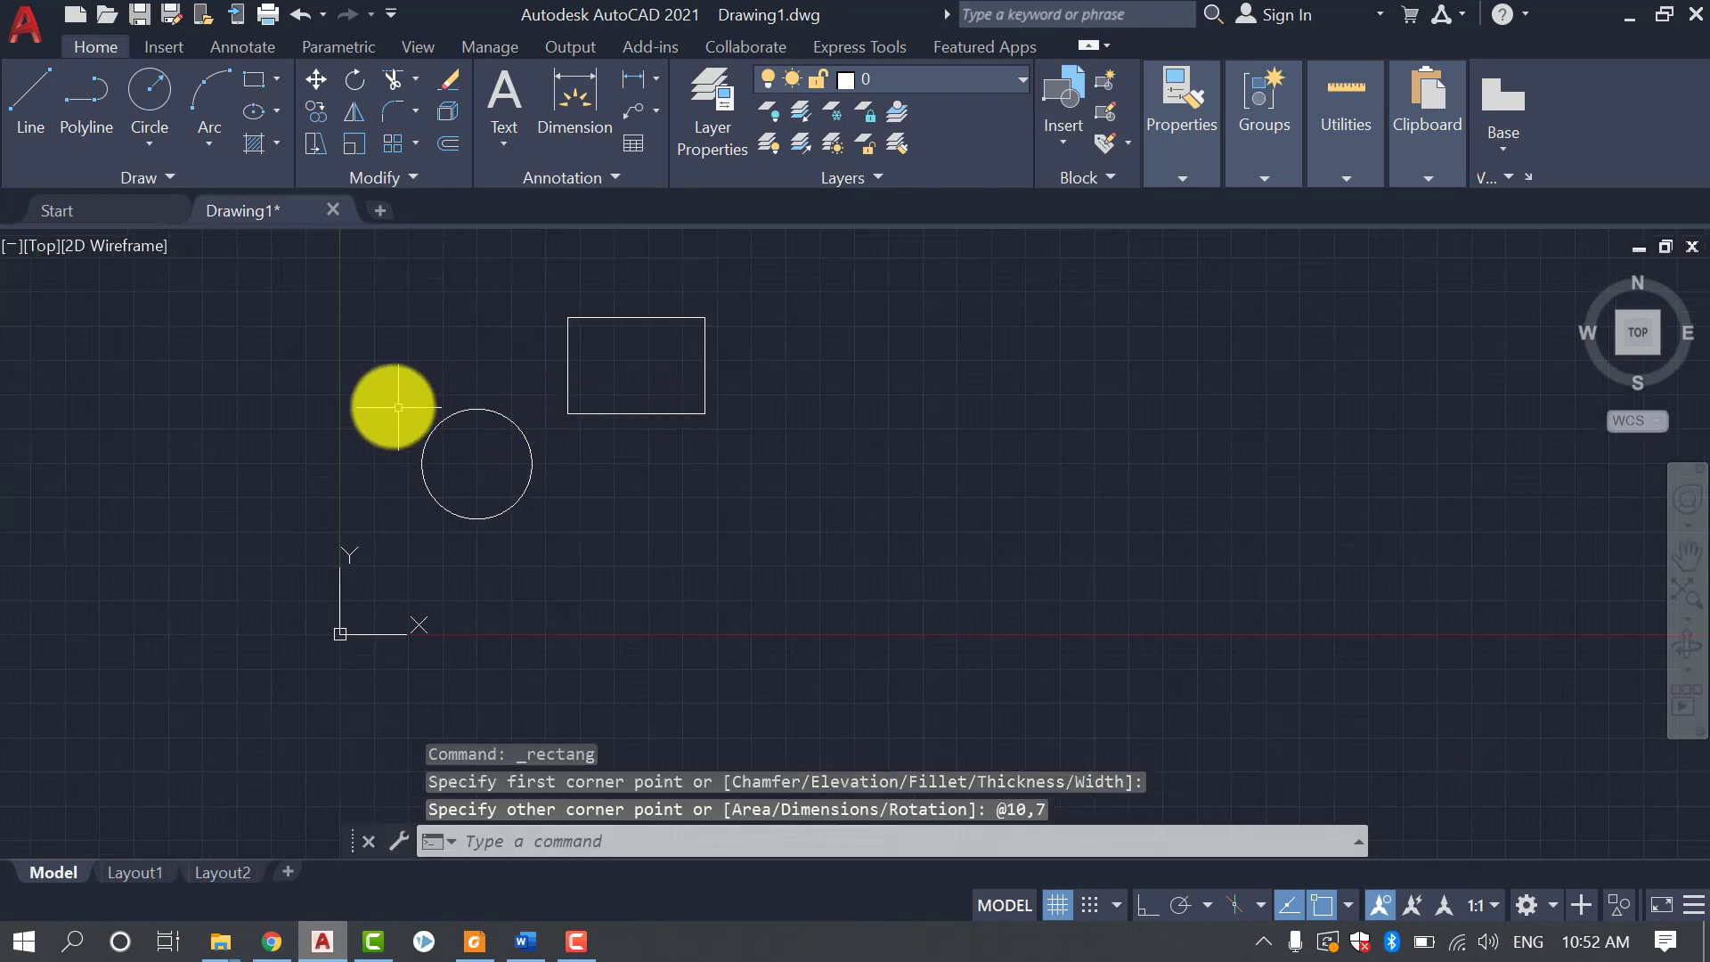
{"action": "left_click", "coordinate": [102, 92]}
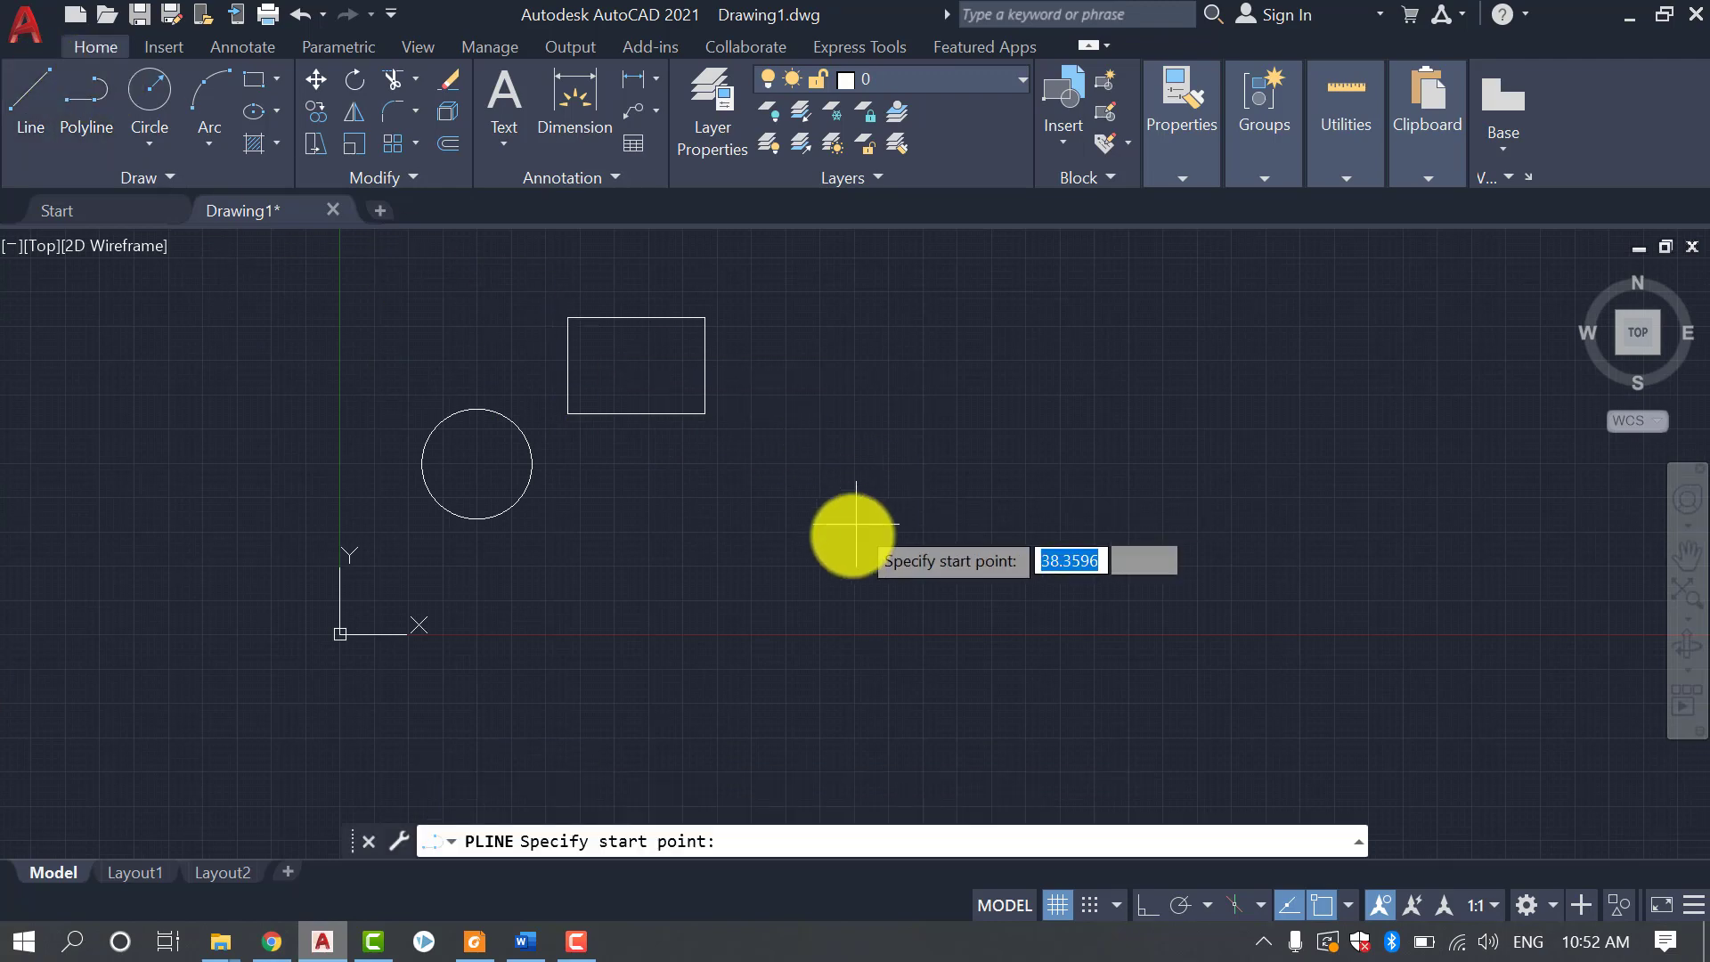
{"action": "left_click", "coordinate": [778, 512]}
{"action": "left_click", "coordinate": [877, 406]}
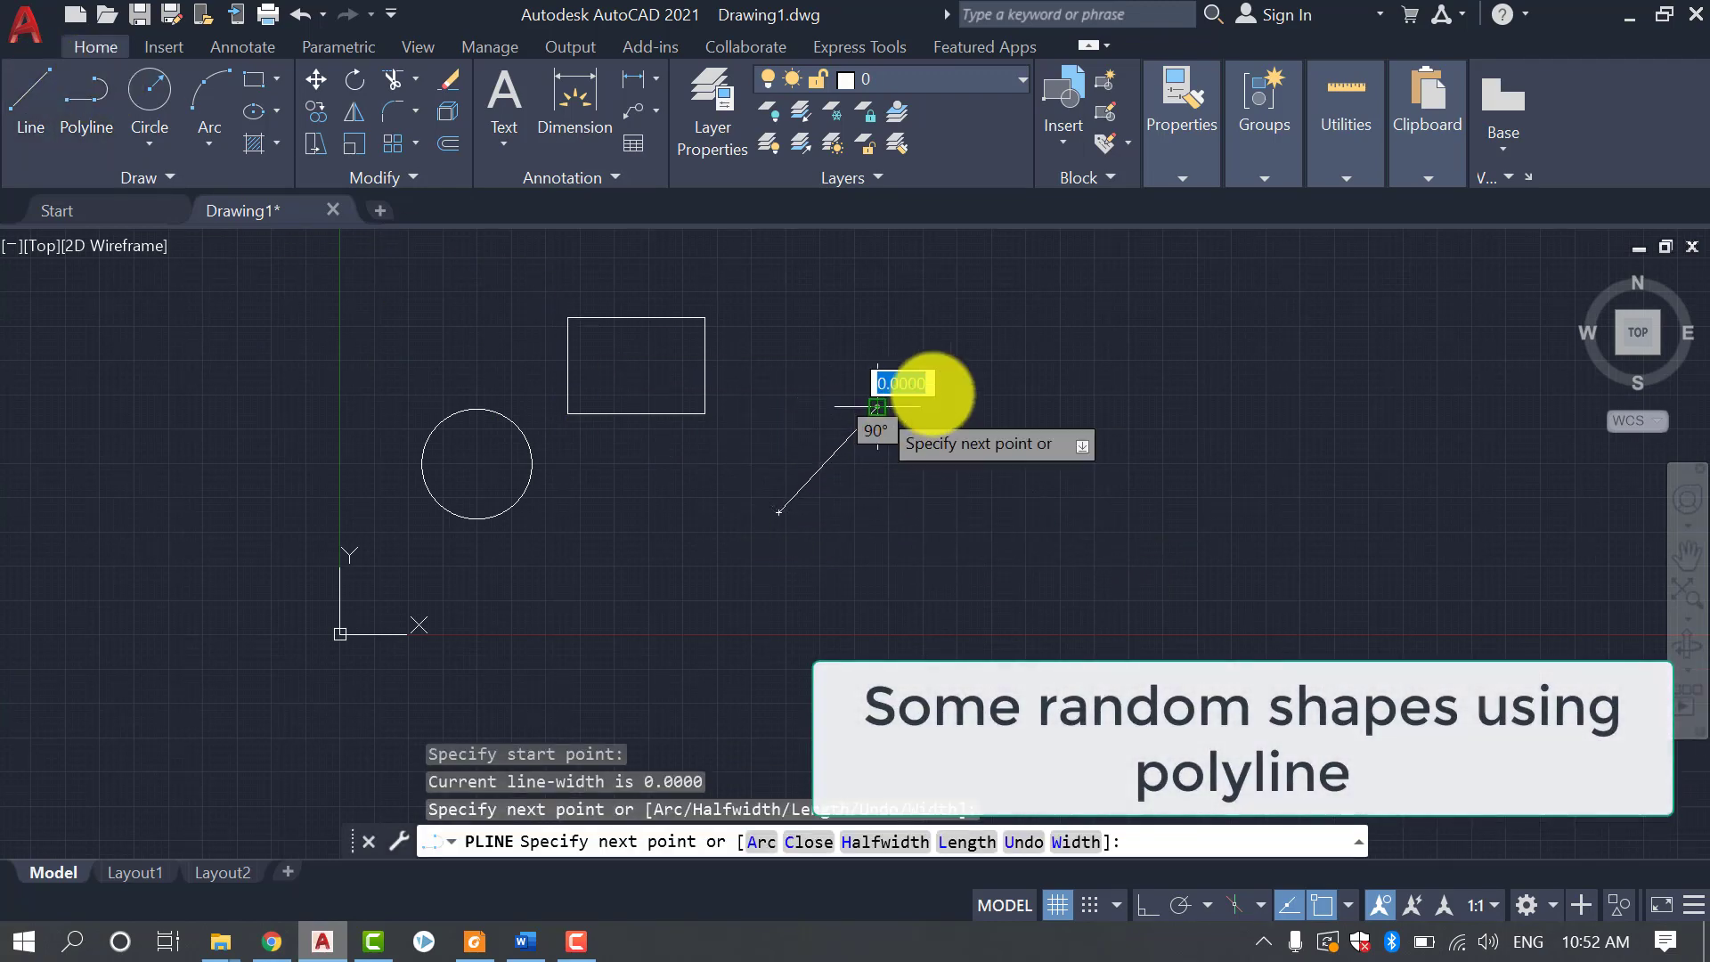
{"action": "left_click", "coordinate": [1067, 385]}
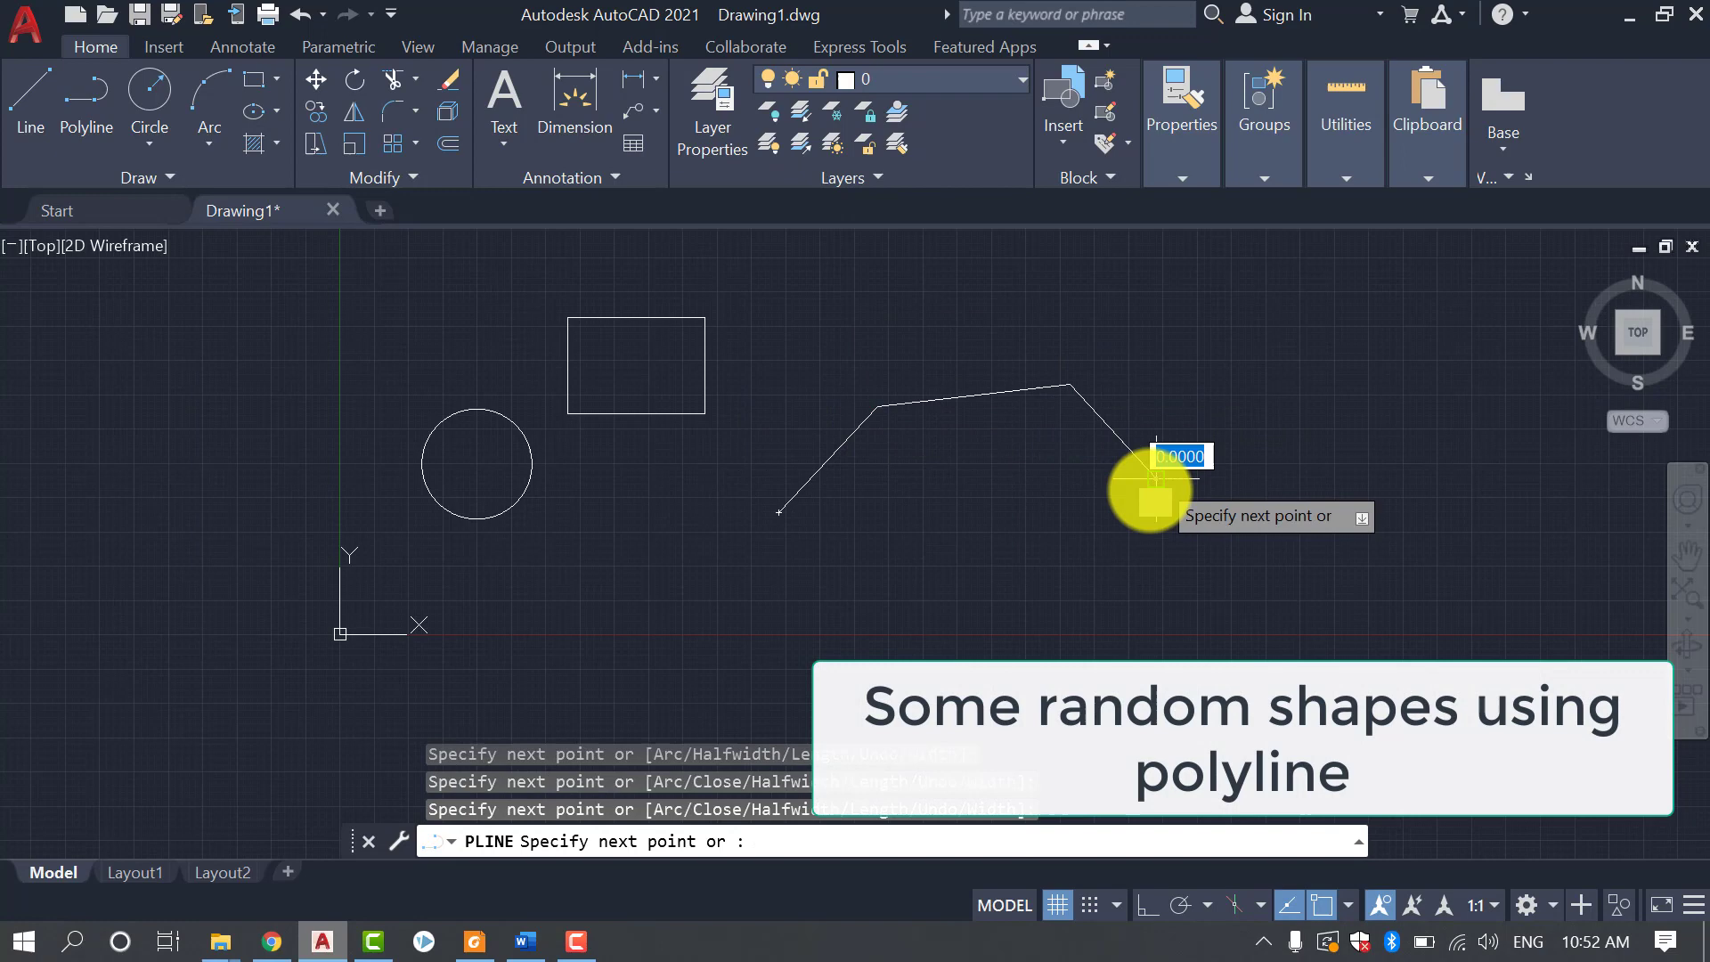
{"action": "left_click", "coordinate": [1156, 479]}
{"action": "left_click", "coordinate": [1148, 663]}
{"action": "left_click", "coordinate": [962, 703]}
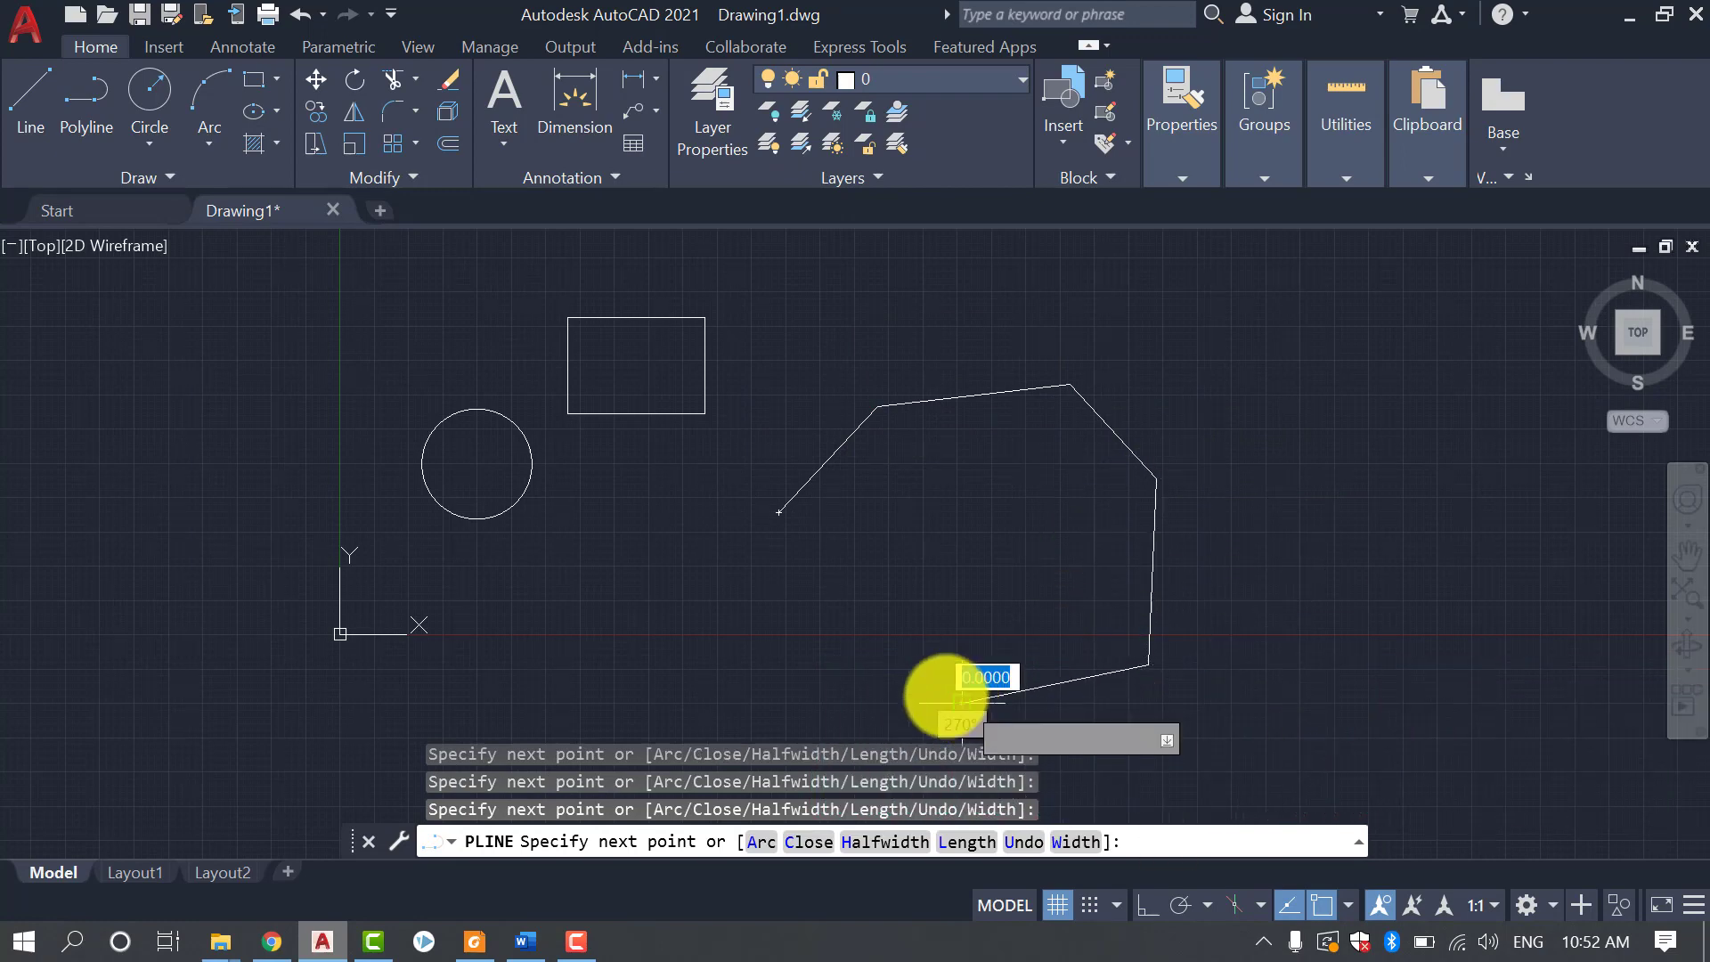
{"action": "left_click", "coordinate": [863, 611]}
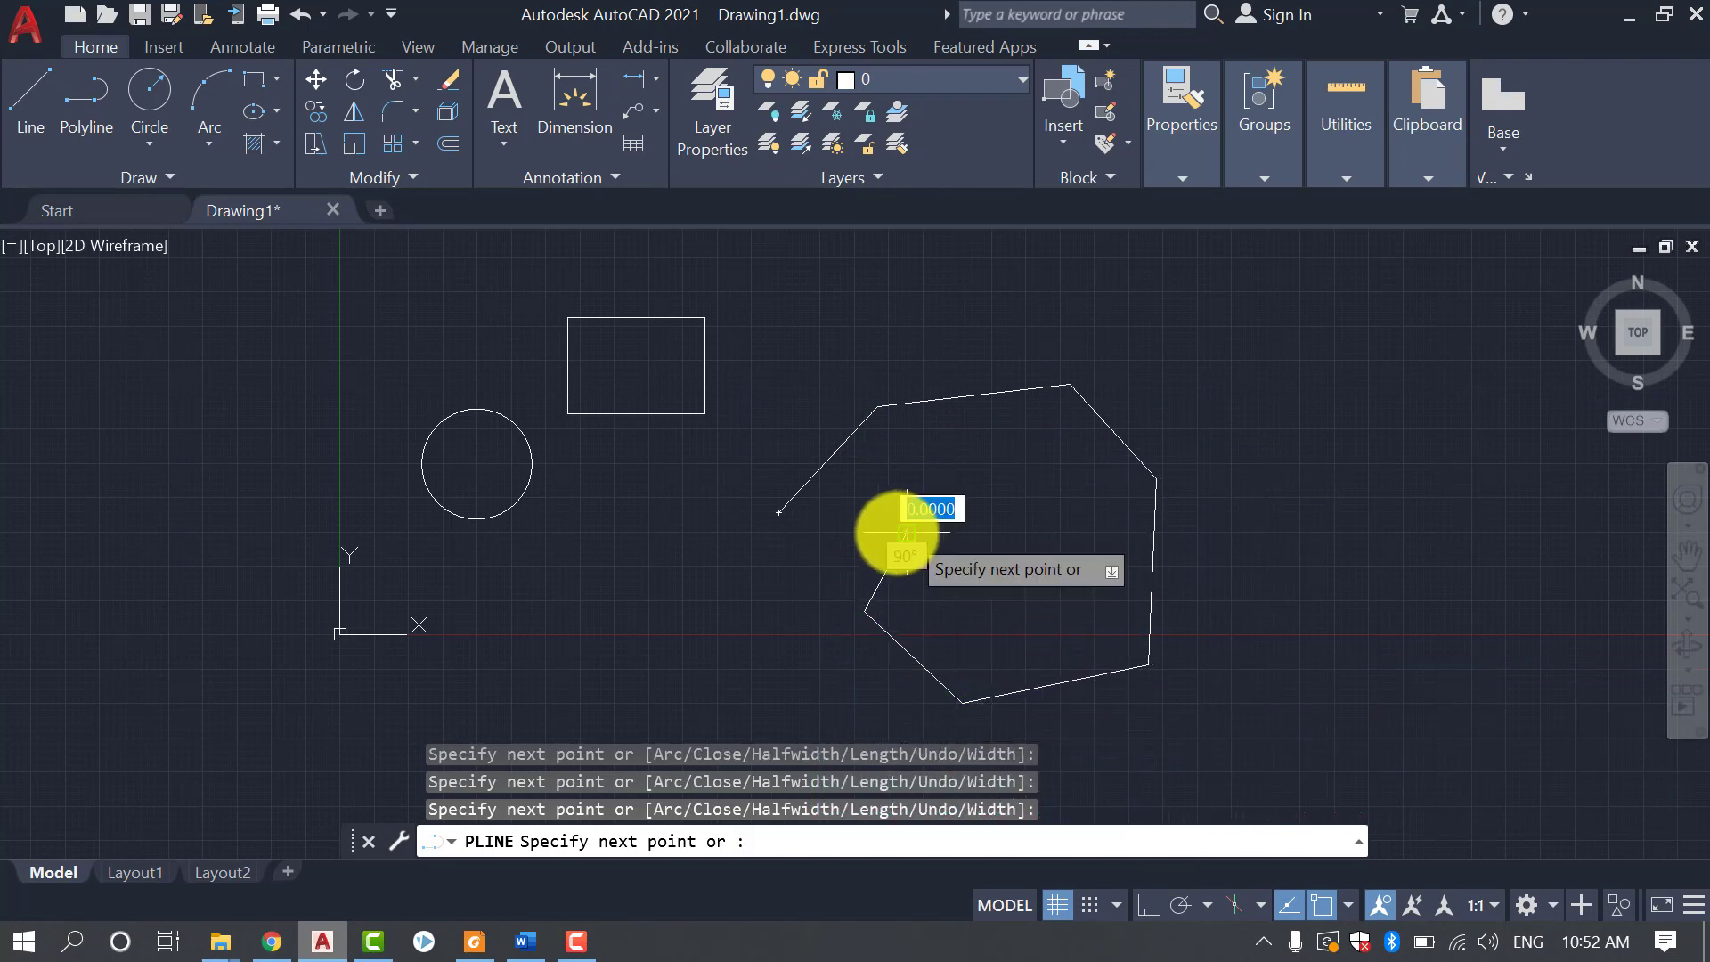
{"action": "left_click", "coordinate": [778, 513]}
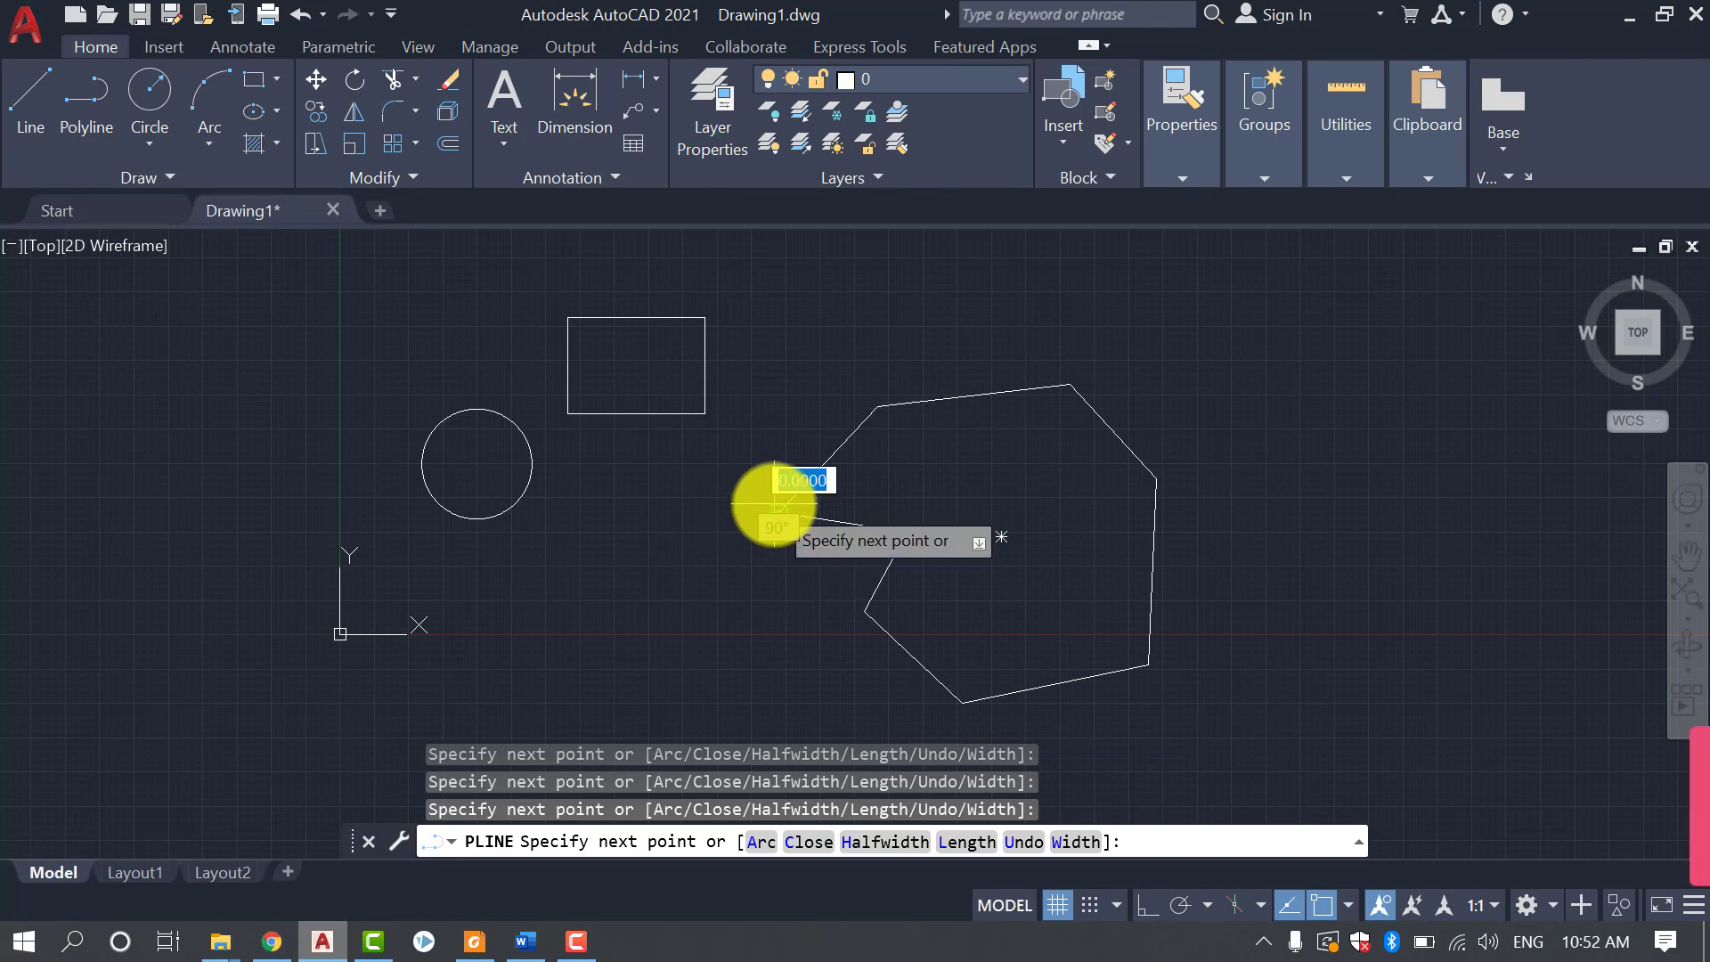
{"action": "key", "text": "Return"}
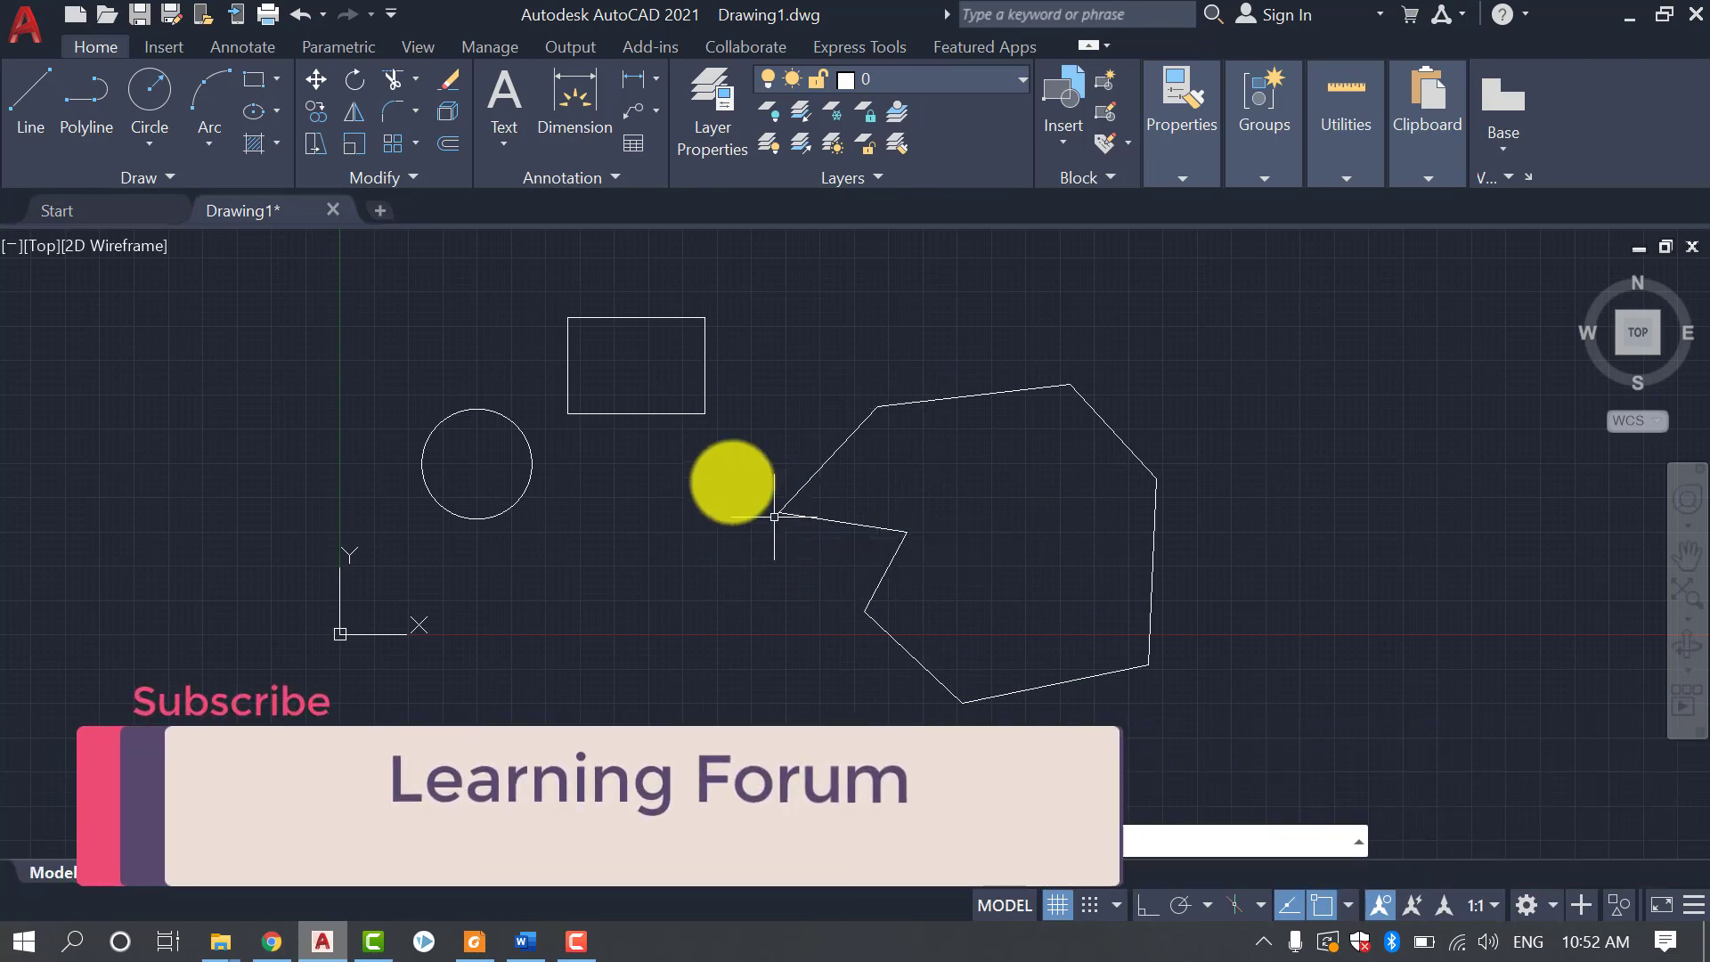
With Ortho on, start a new polyline up the left side to the first raised block
{"action": "key", "text": "Return"}
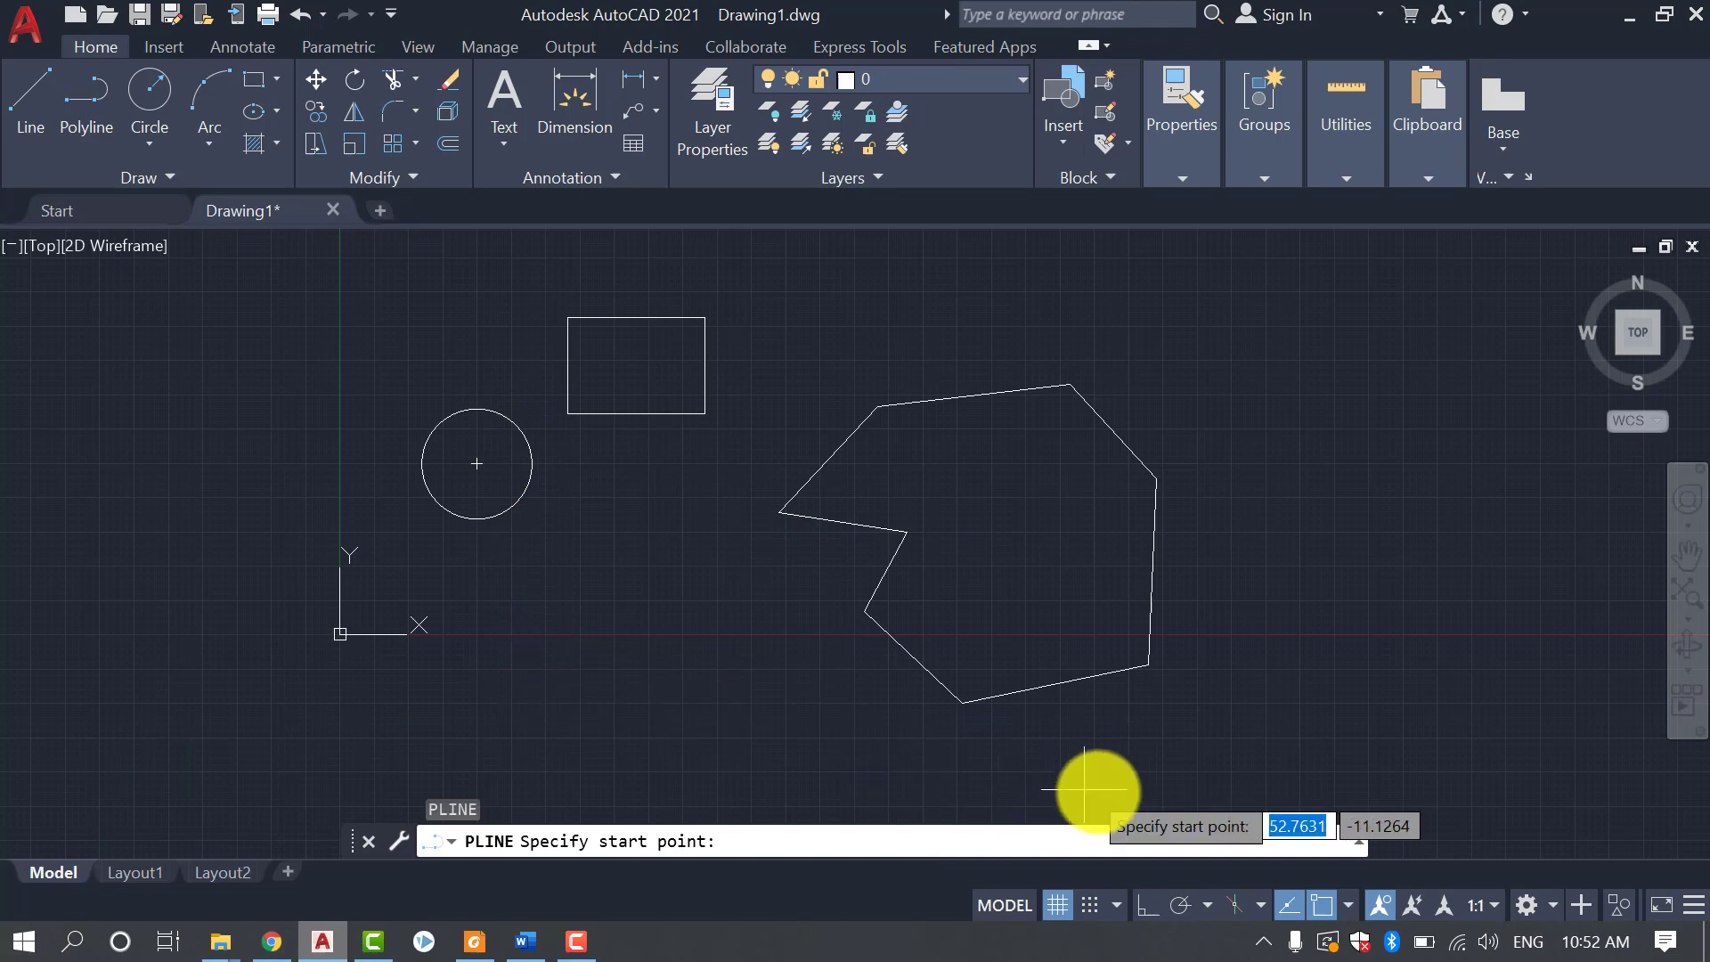
{"action": "left_click", "coordinate": [1147, 901]}
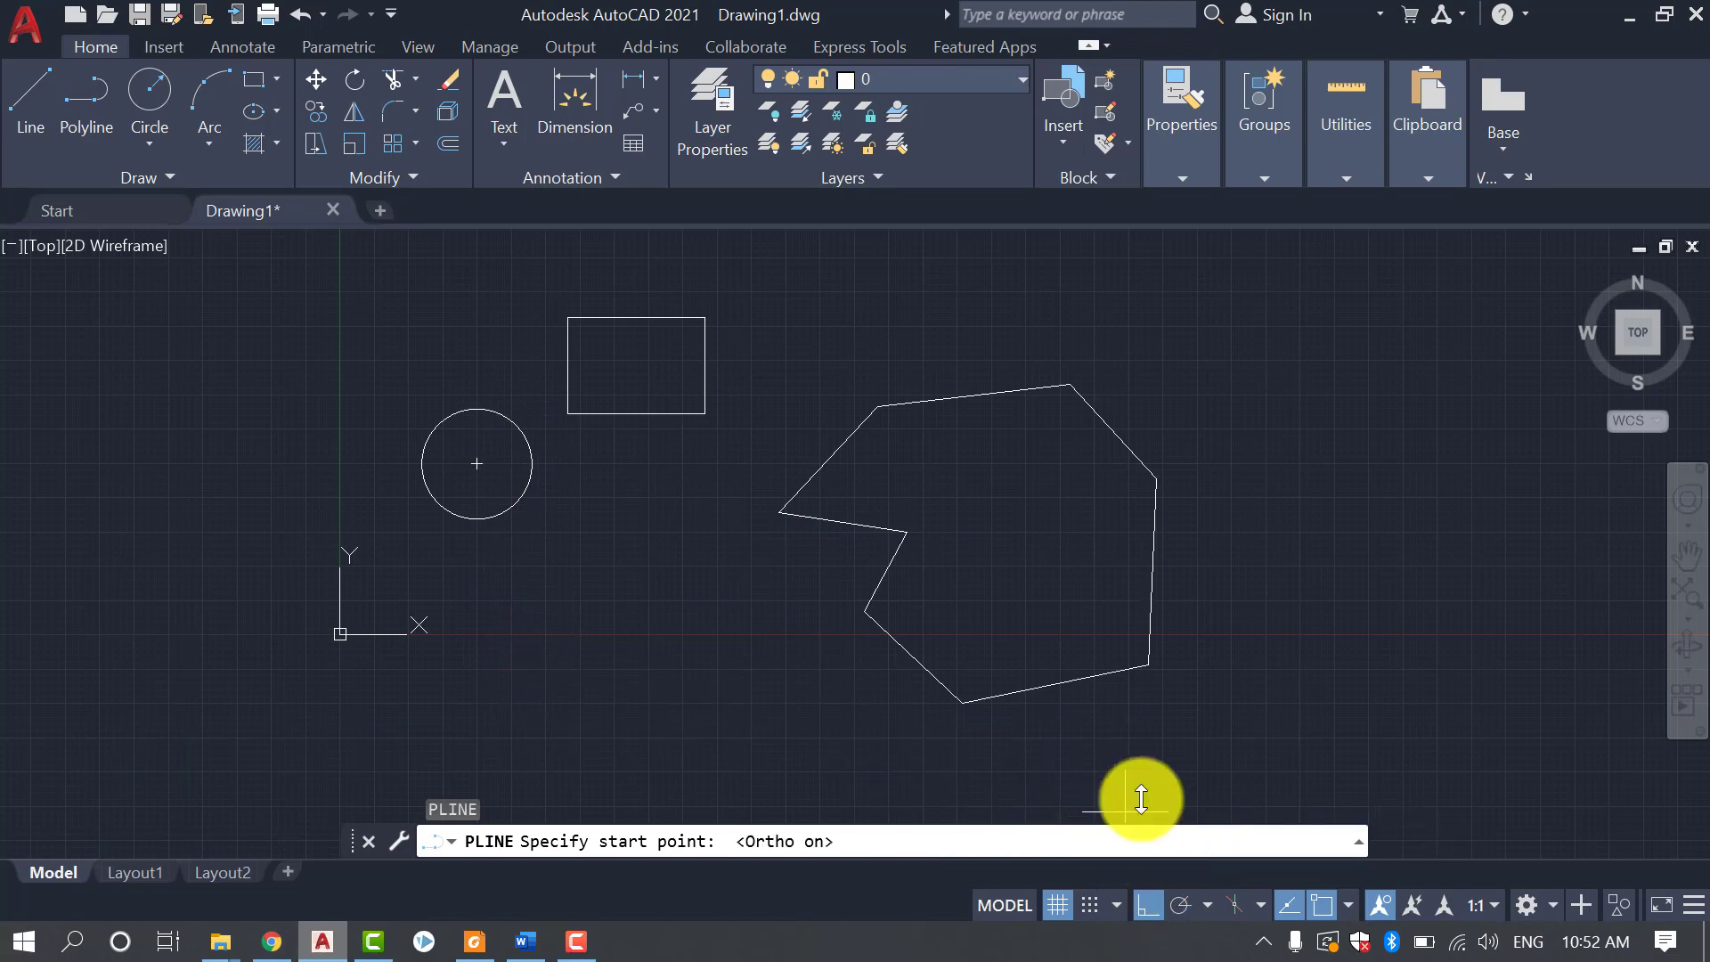
{"action": "left_click", "coordinate": [1277, 651]}
{"action": "left_click", "coordinate": [1286, 496]}
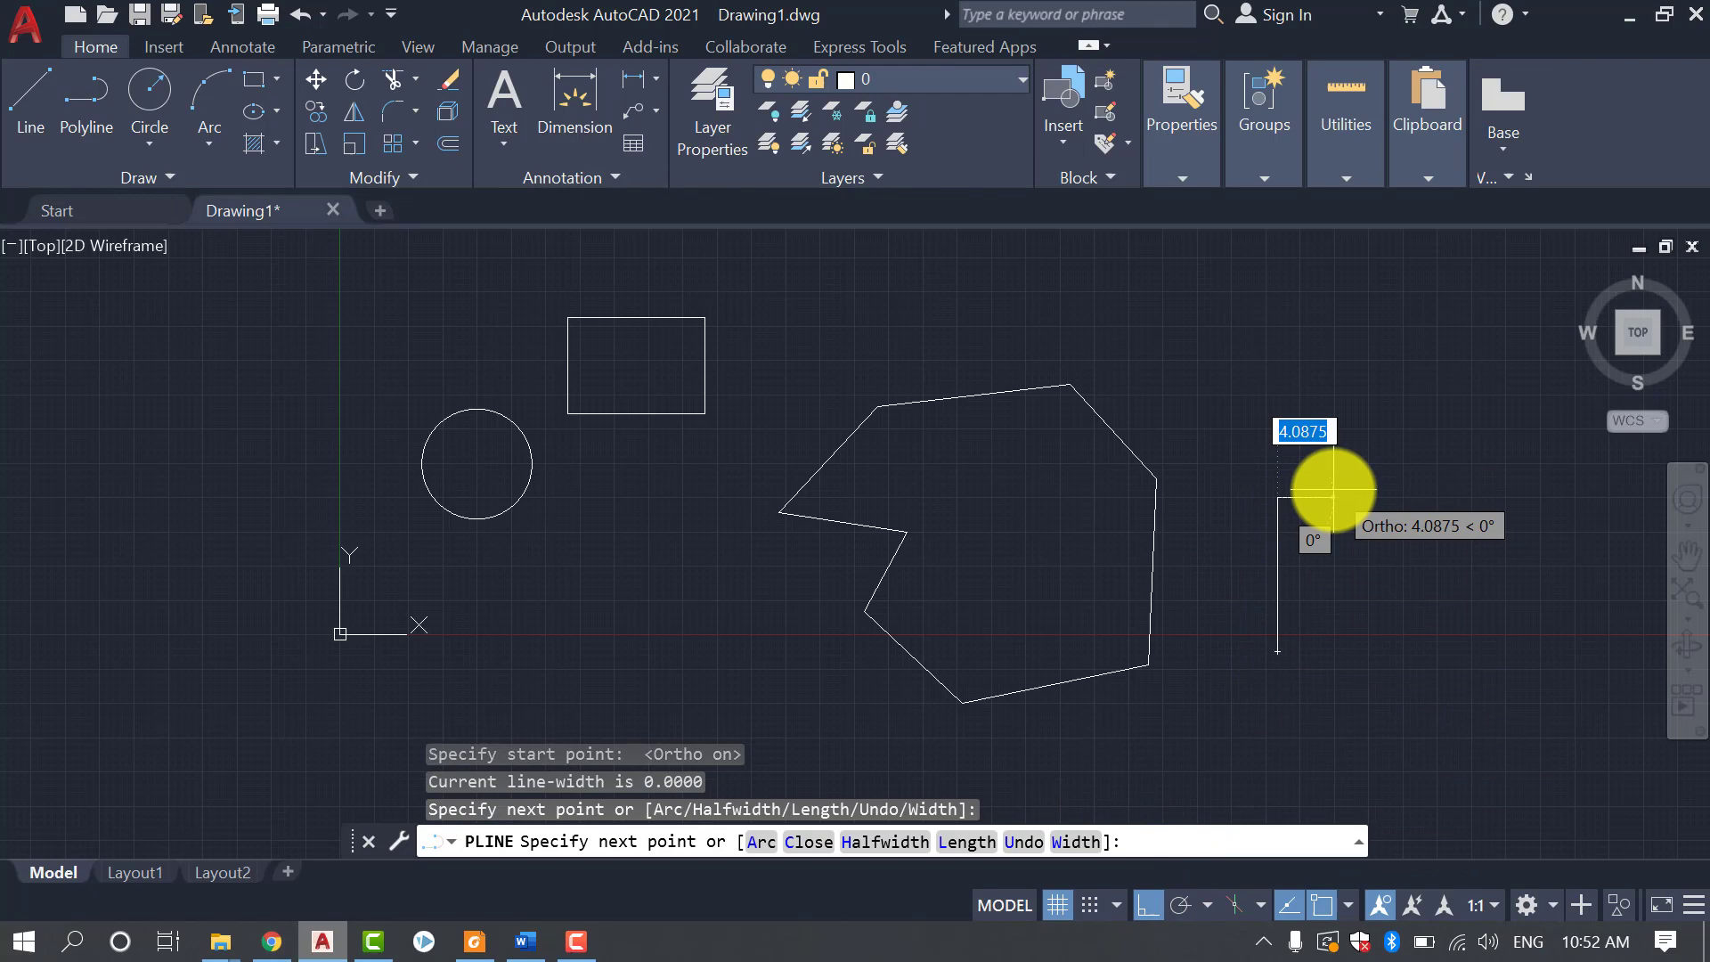
{"action": "left_click", "coordinate": [1333, 495]}
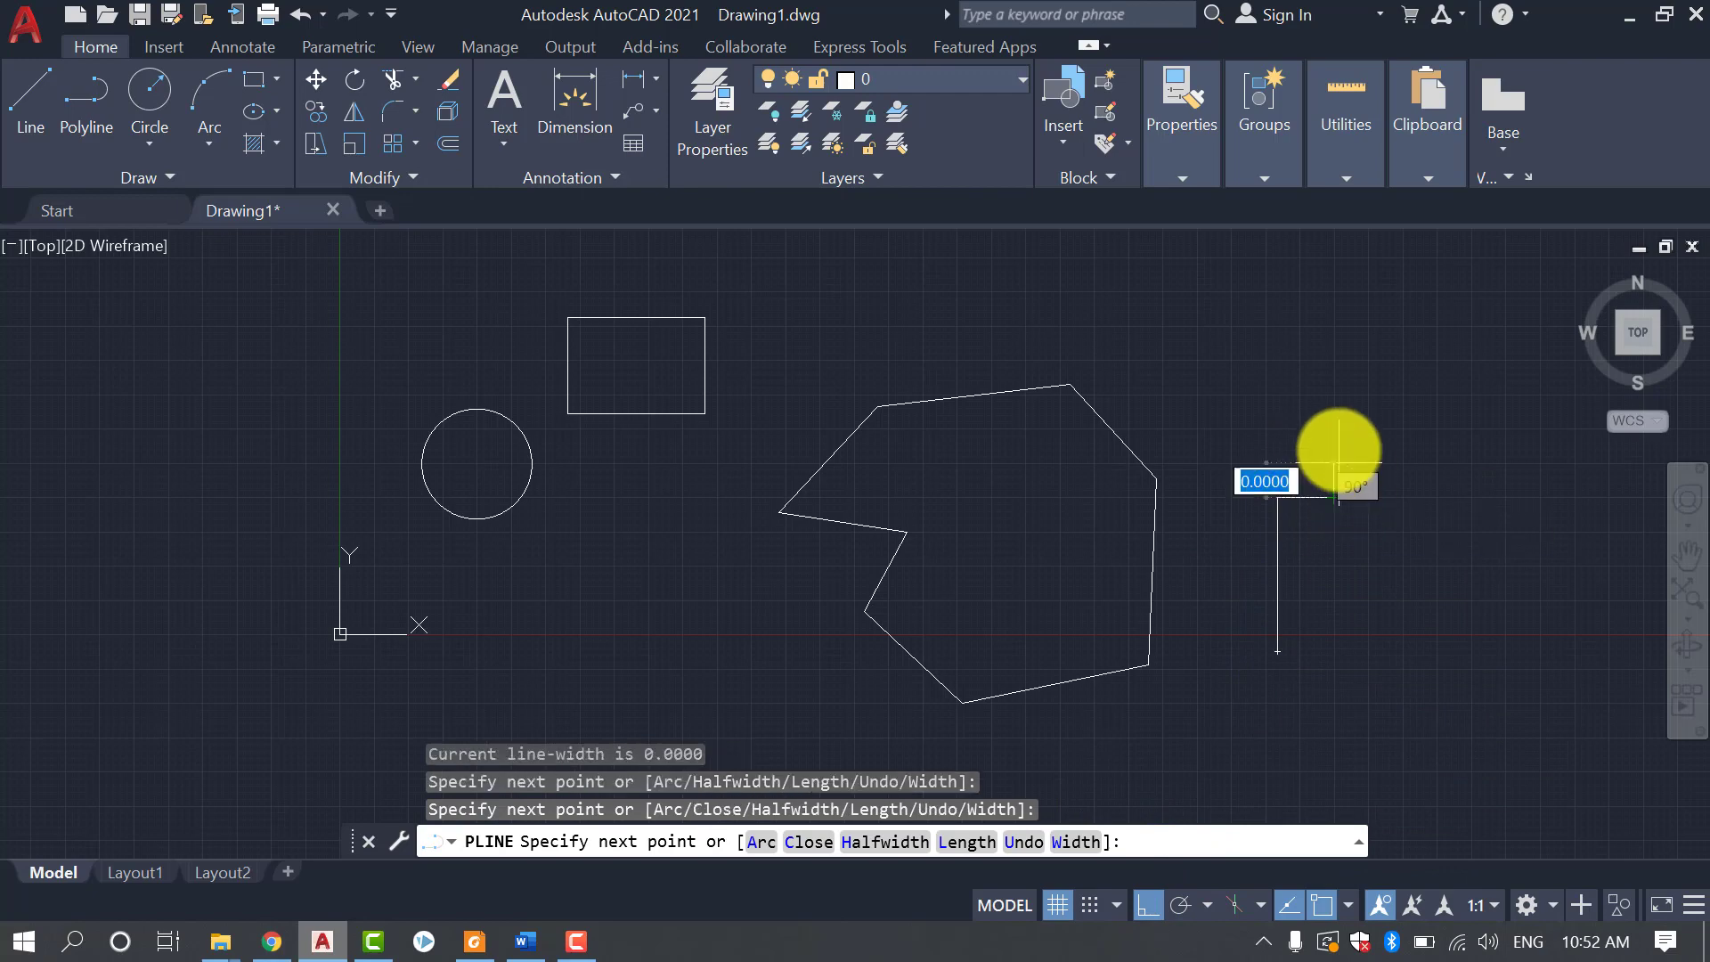
{"action": "left_click", "coordinate": [1333, 396]}
{"action": "left_click", "coordinate": [1392, 395]}
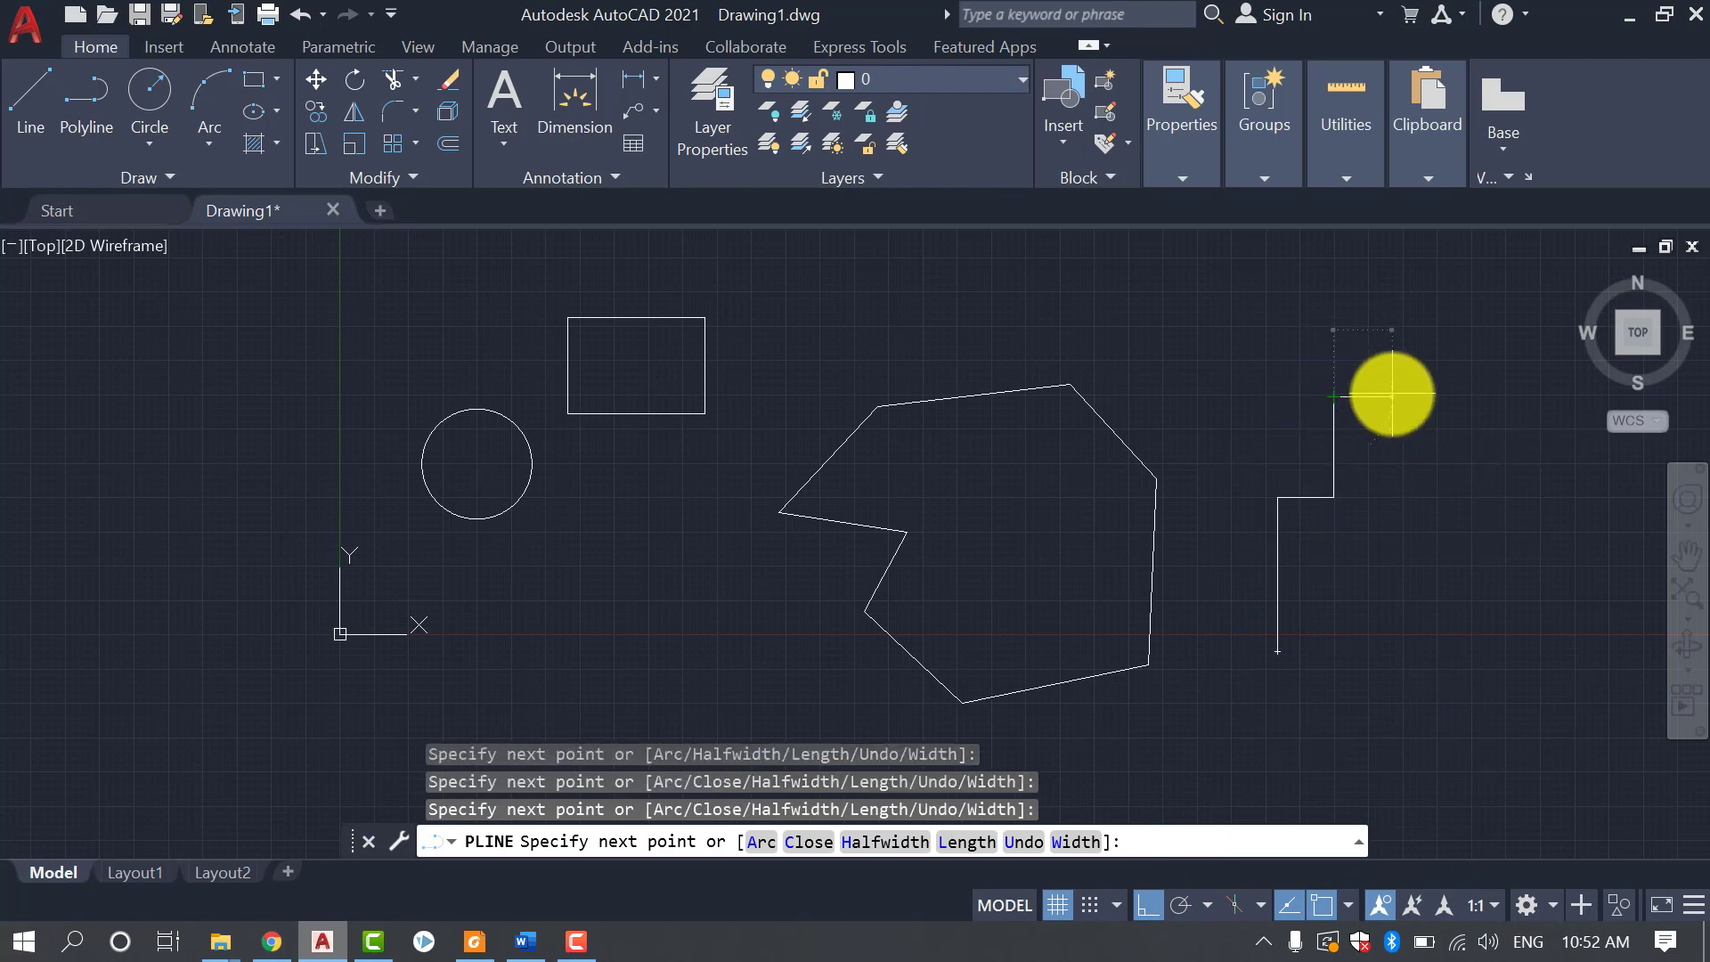
Continue the polyline through the top notch and second block, back to the start corner
{"action": "left_click", "coordinate": [1392, 455]}
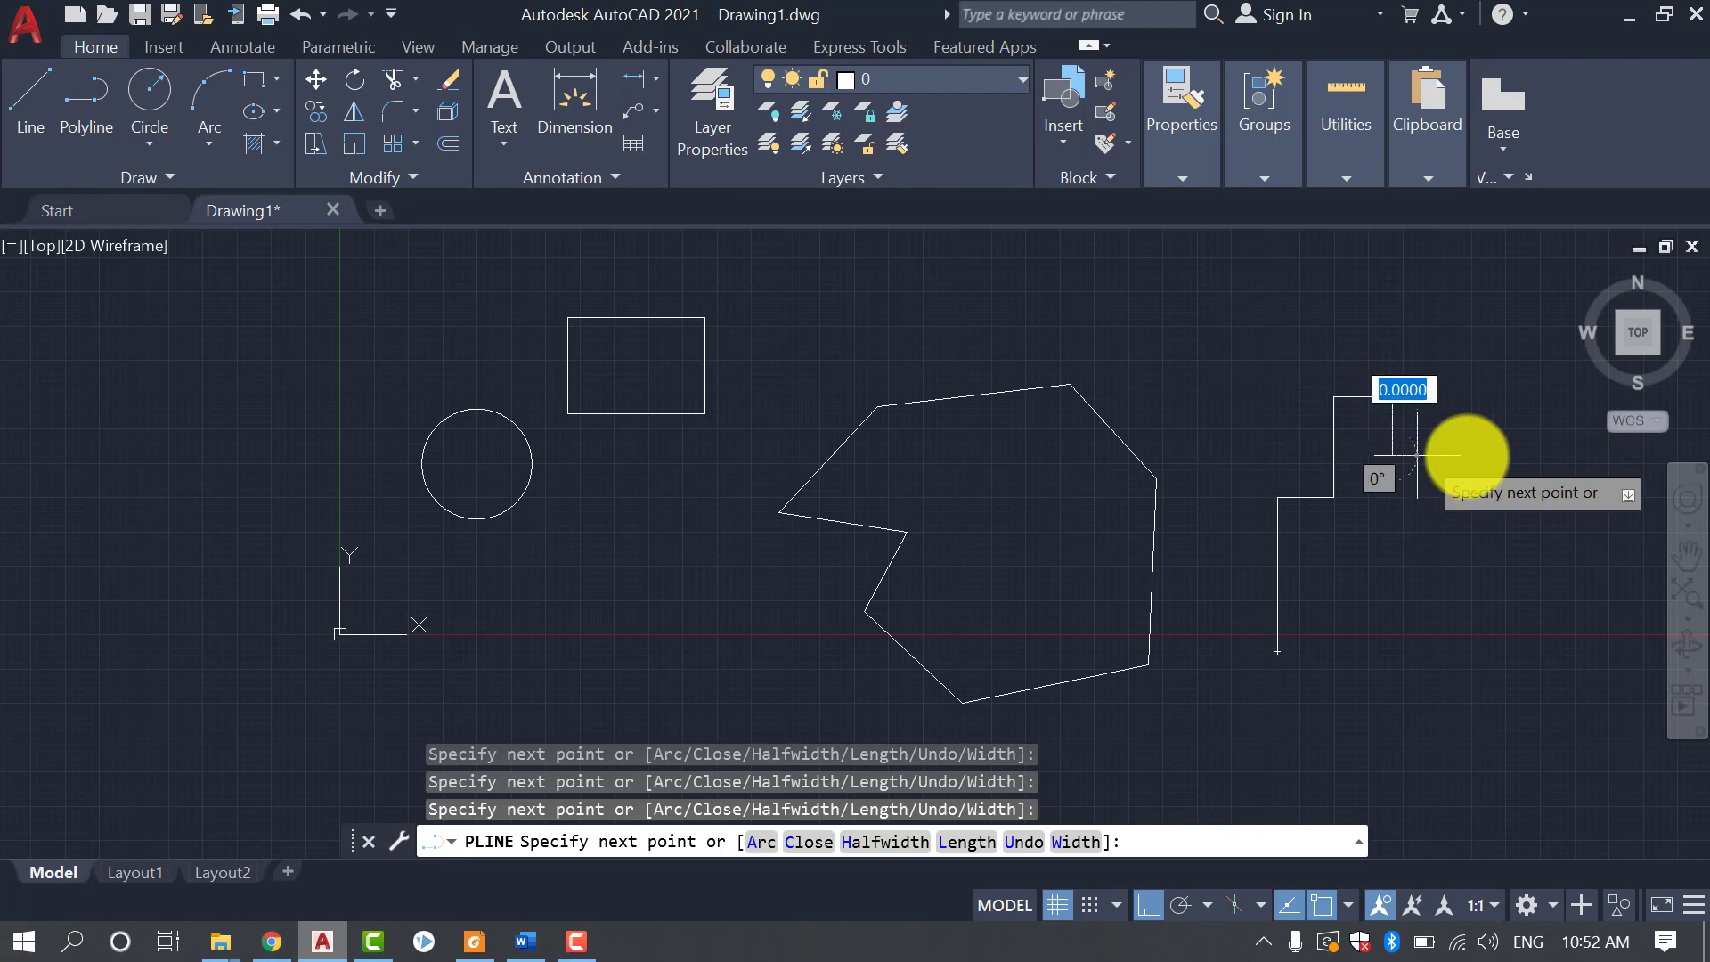
{"action": "left_click", "coordinate": [1472, 455]}
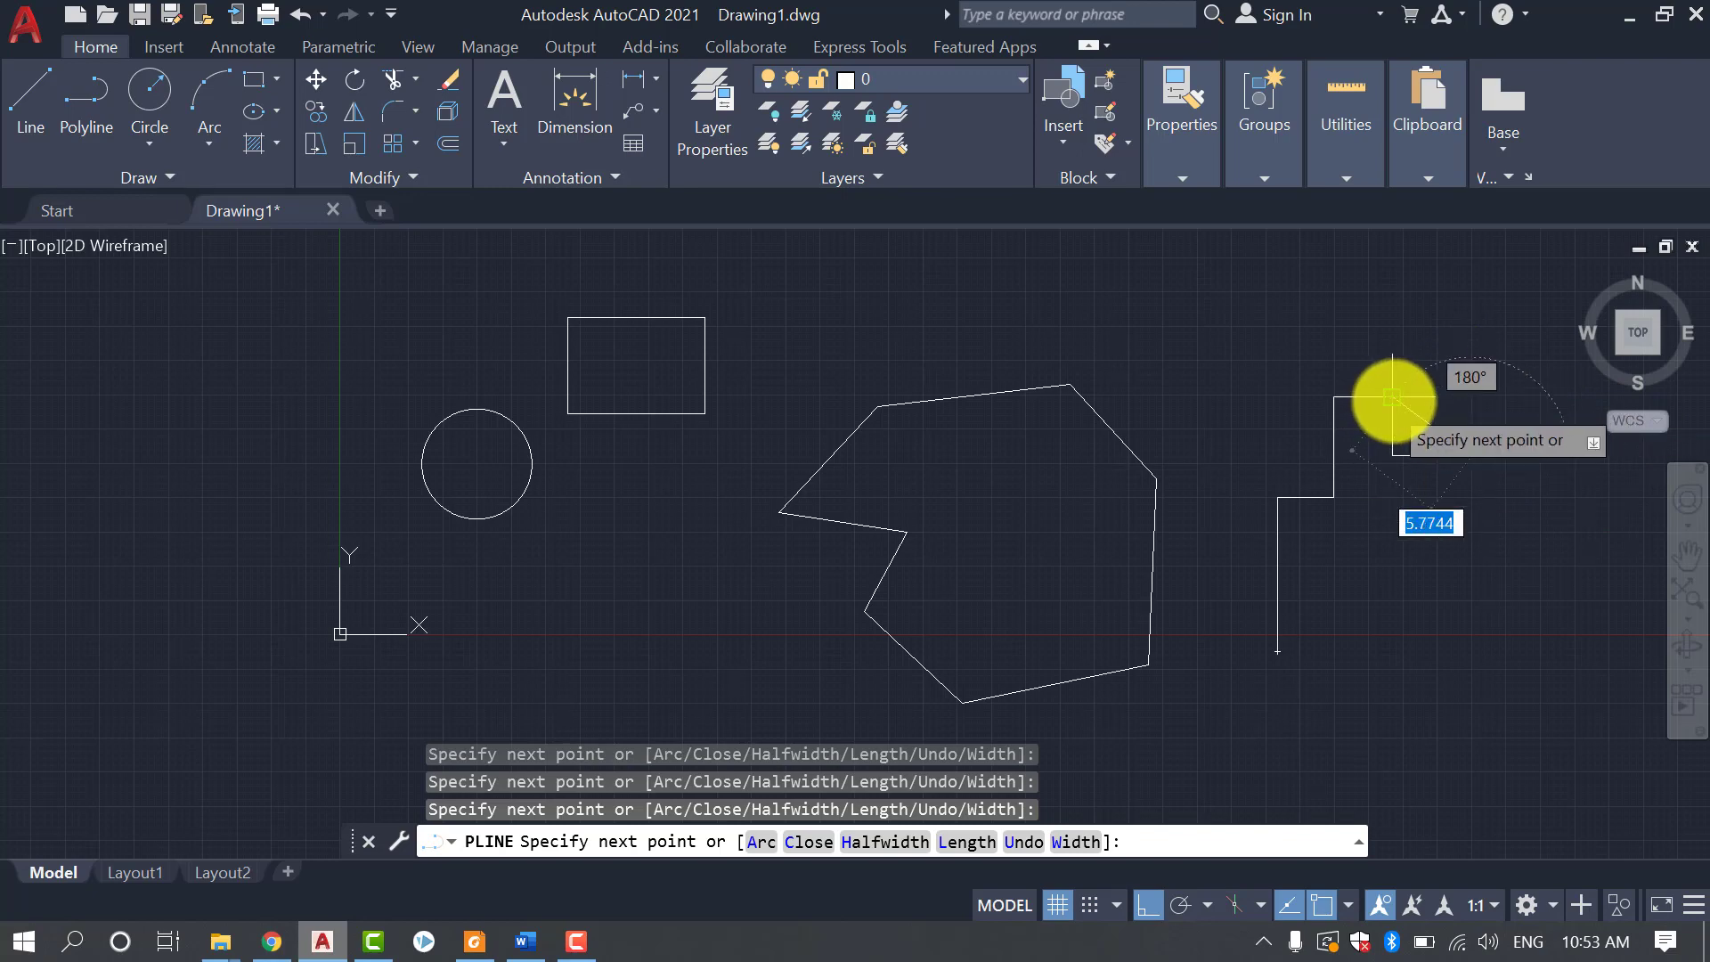
{"action": "left_click", "coordinate": [1472, 397]}
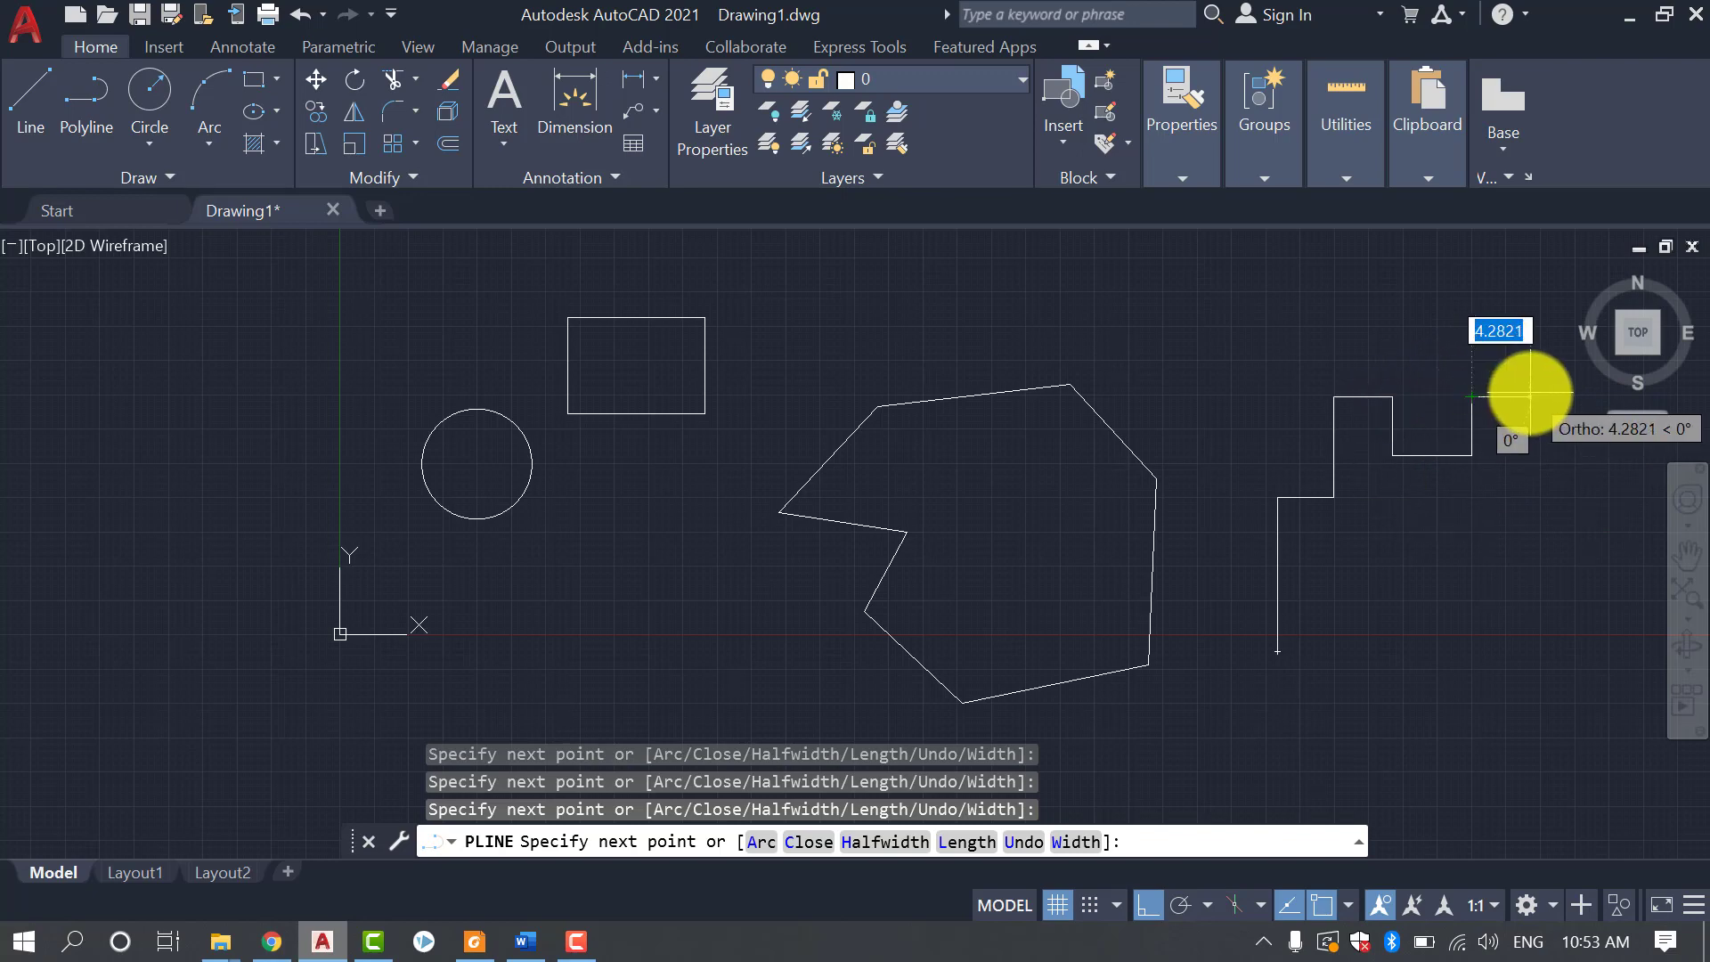
{"action": "left_click", "coordinate": [1530, 393]}
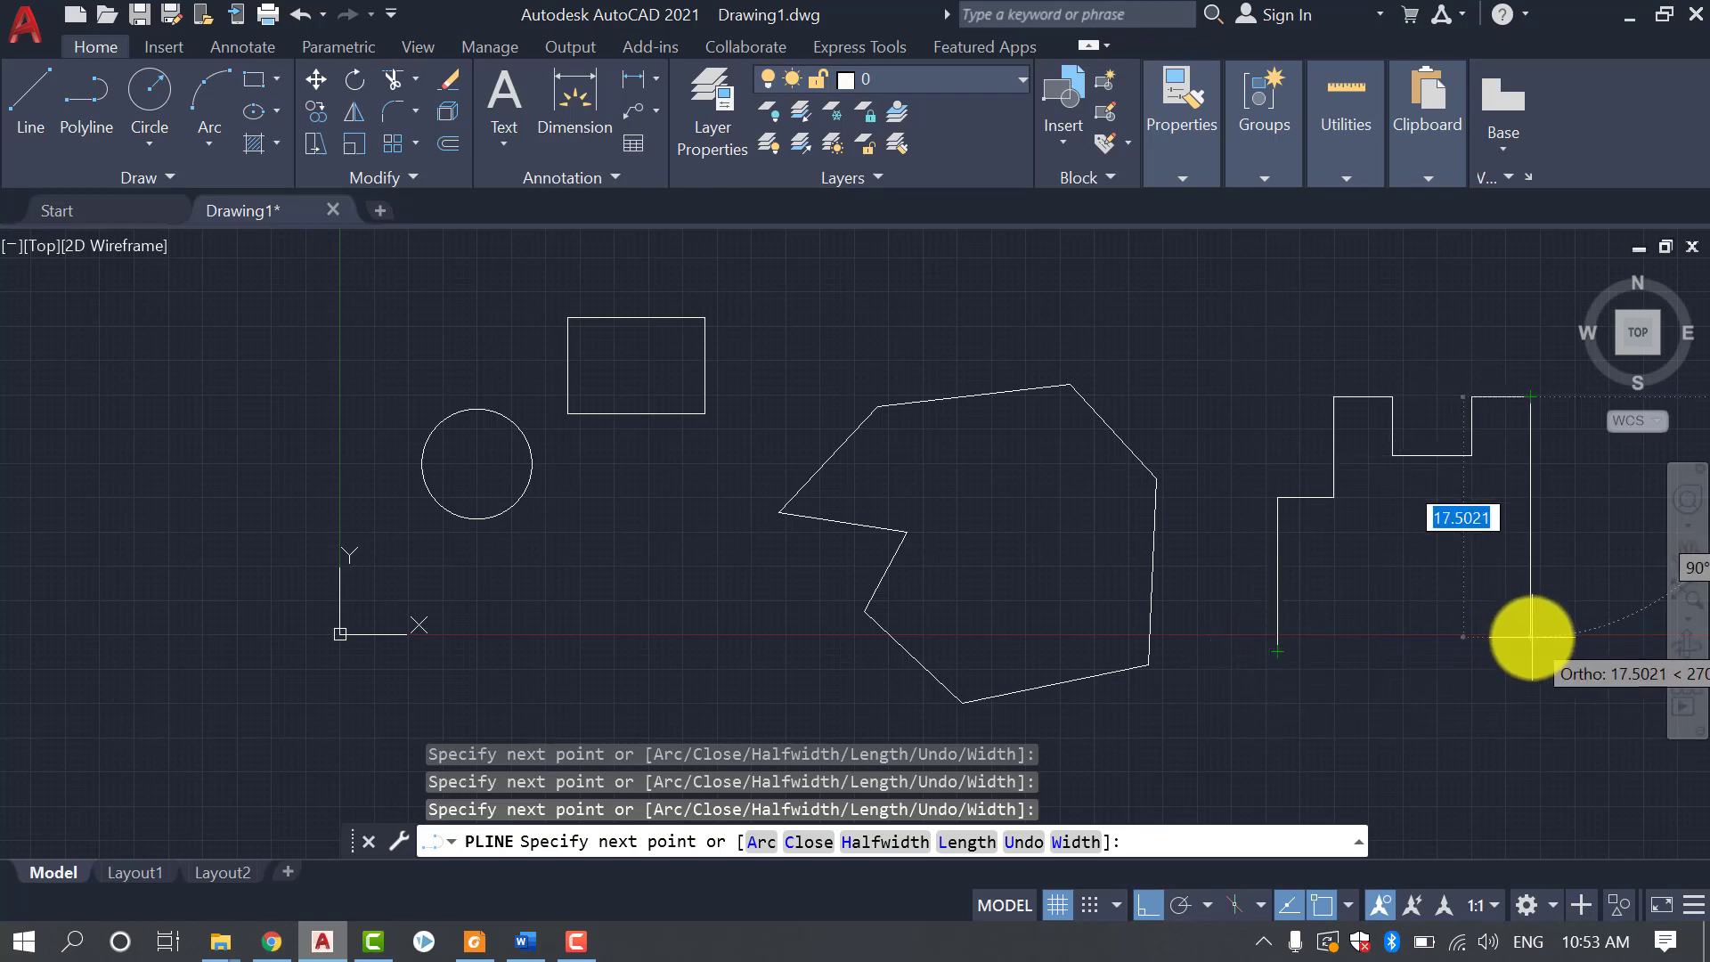
{"action": "left_click", "coordinate": [1530, 651]}
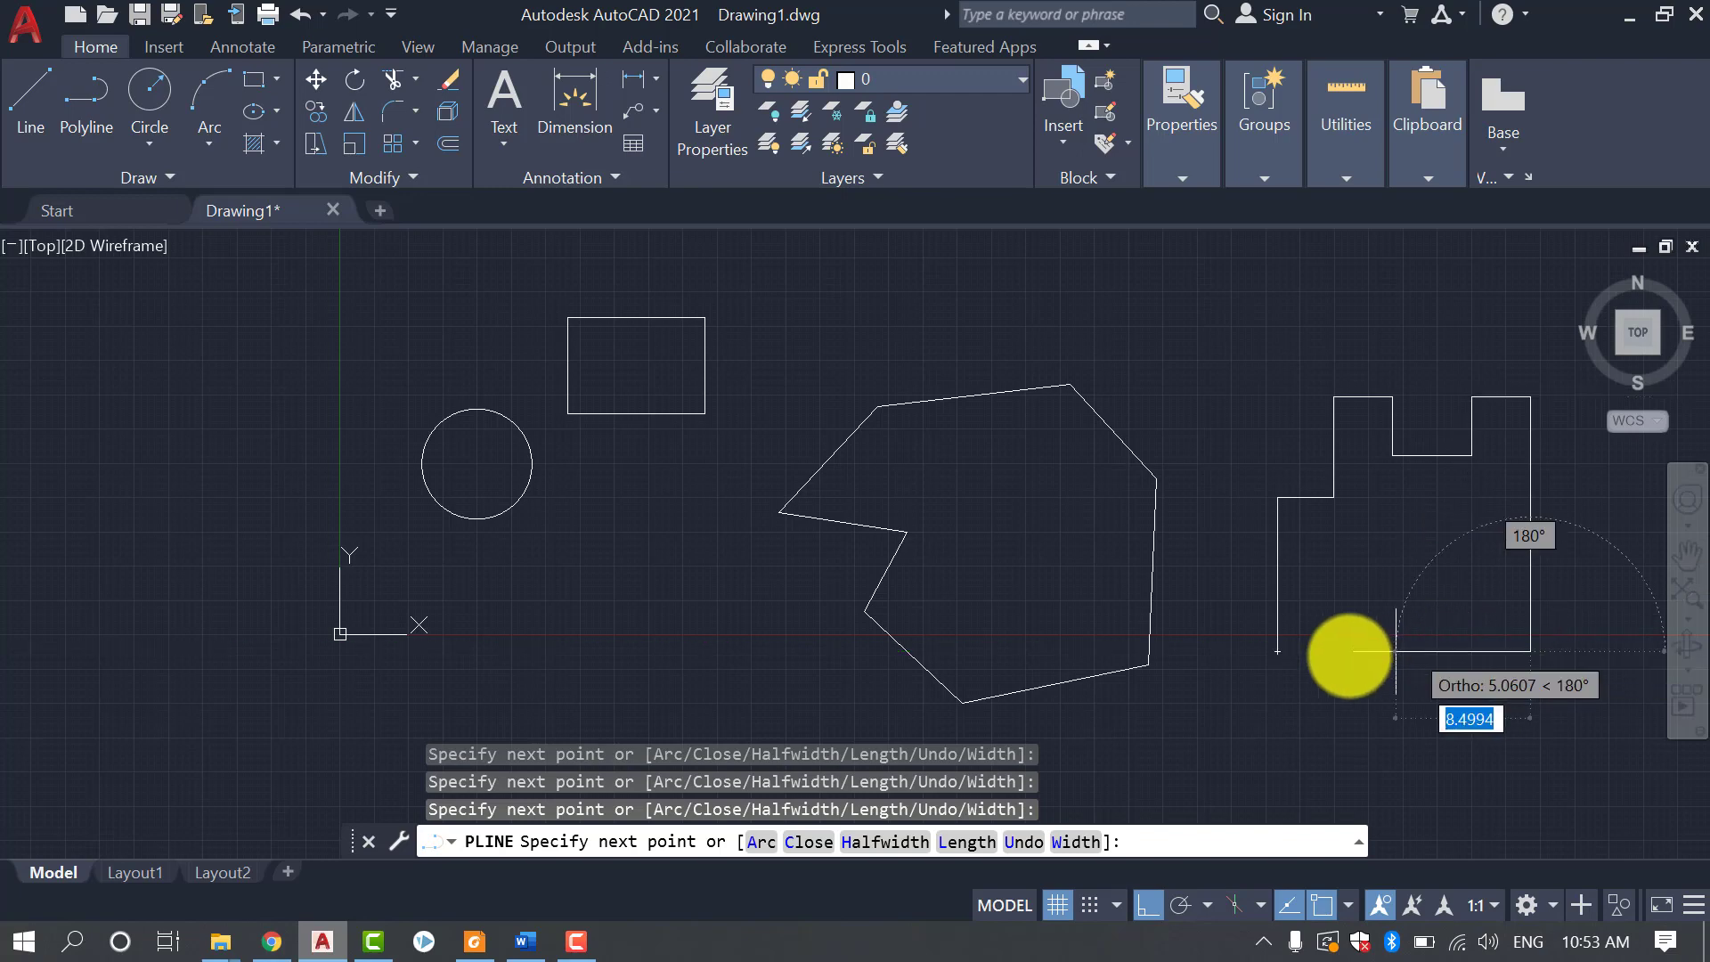
{"action": "left_click", "coordinate": [1277, 651]}
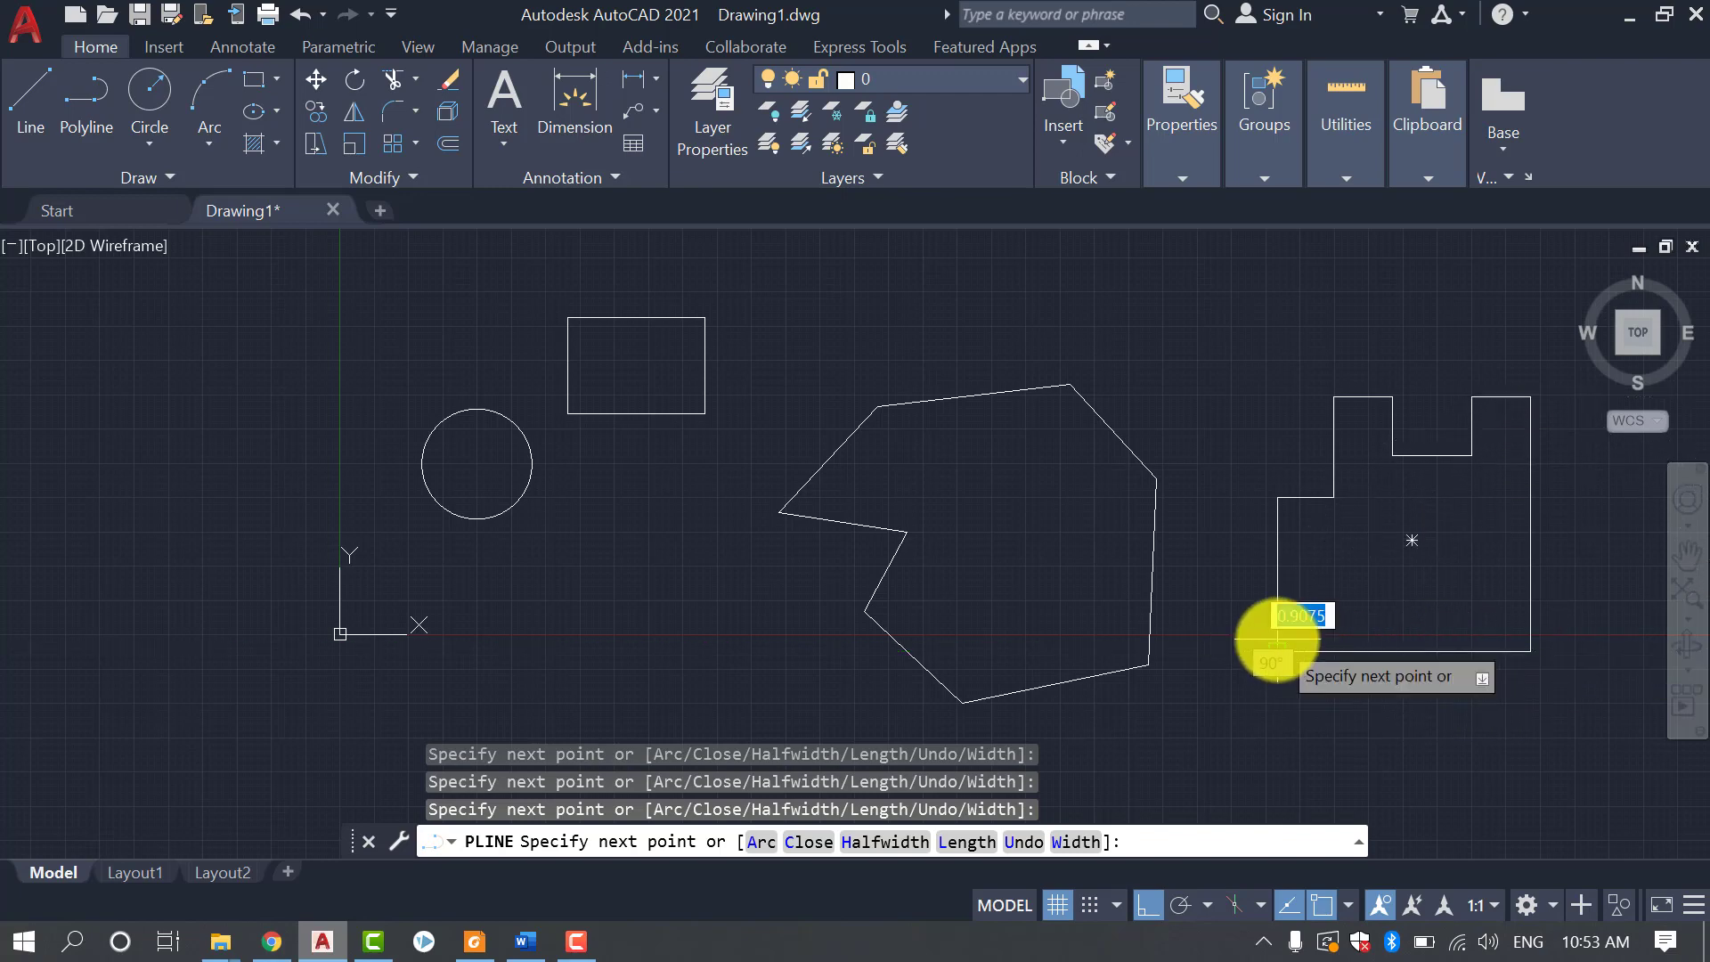
{"action": "key", "text": "Return"}
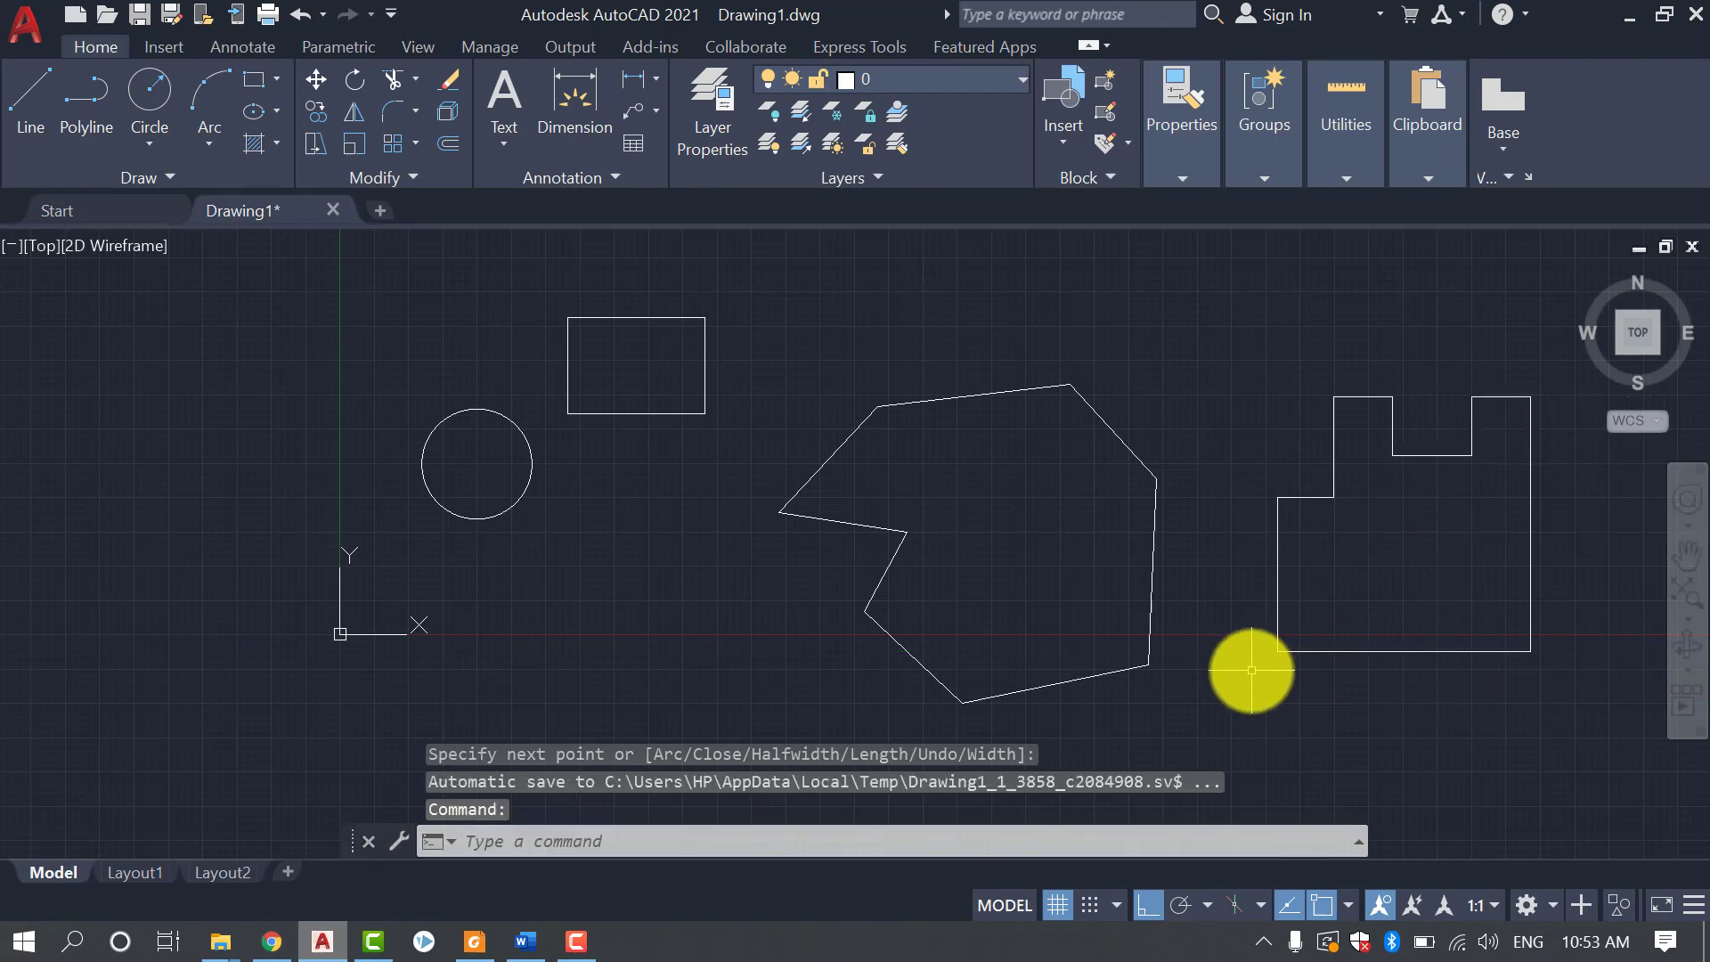
LIST the rectangle to show its area 70.0000 and perimeter 34.0000
{"action": "type", "text": "LI"}
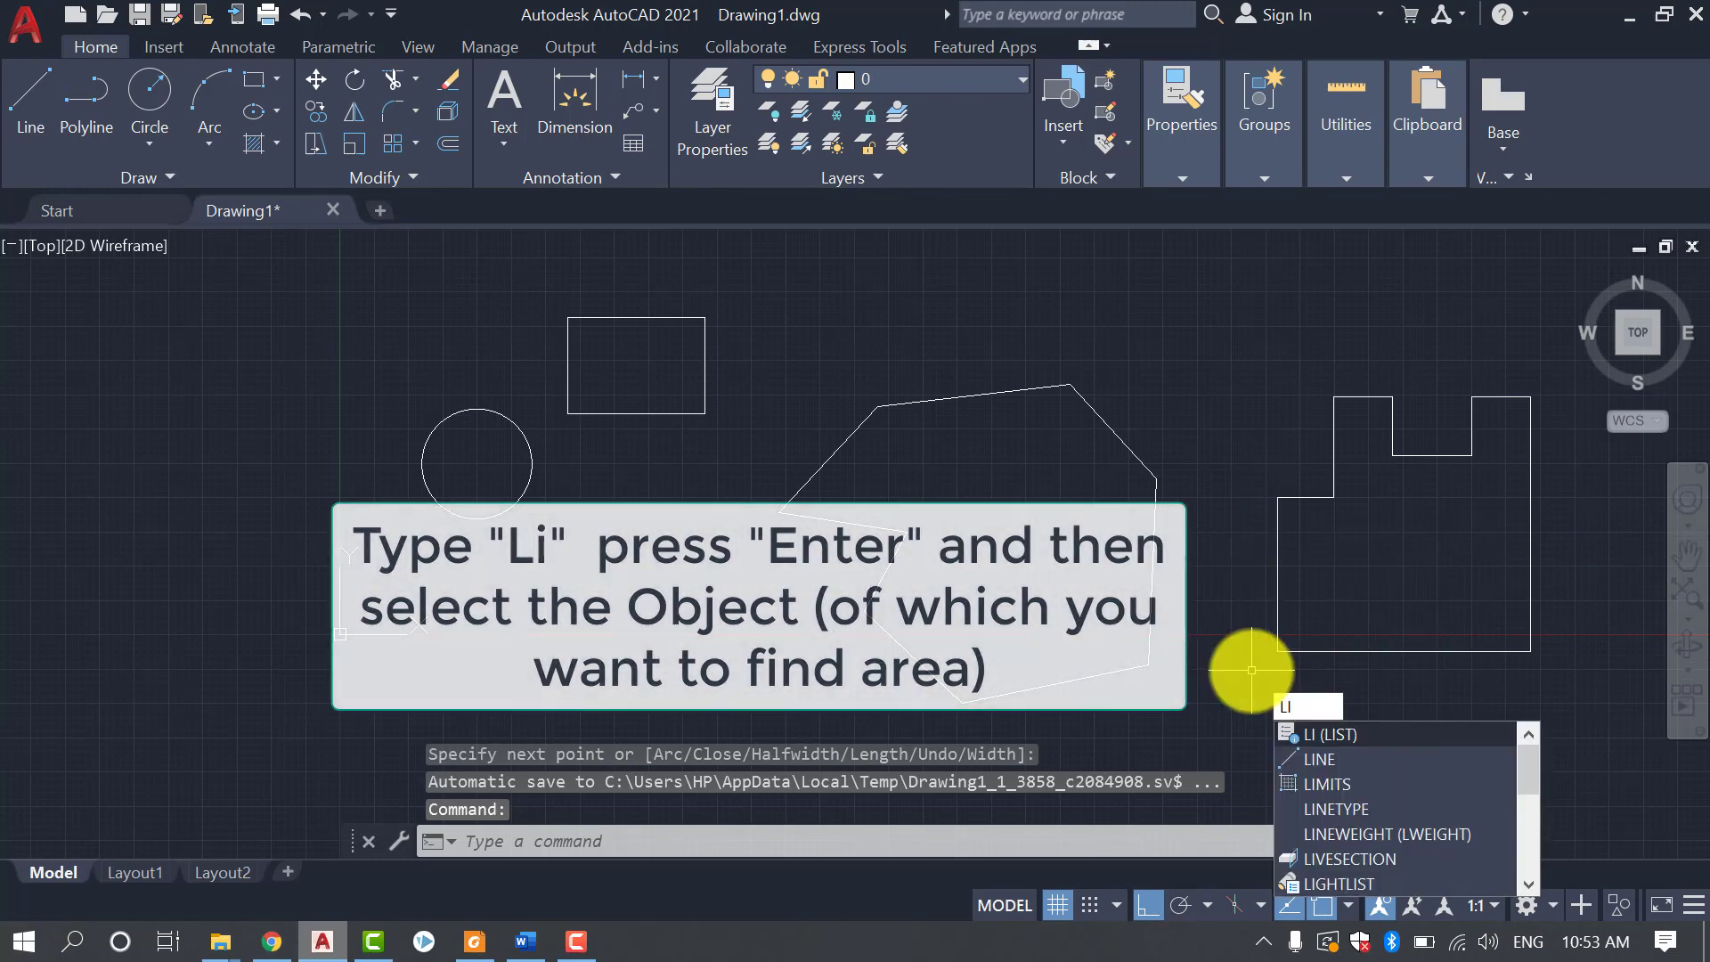
{"action": "key", "text": "Return"}
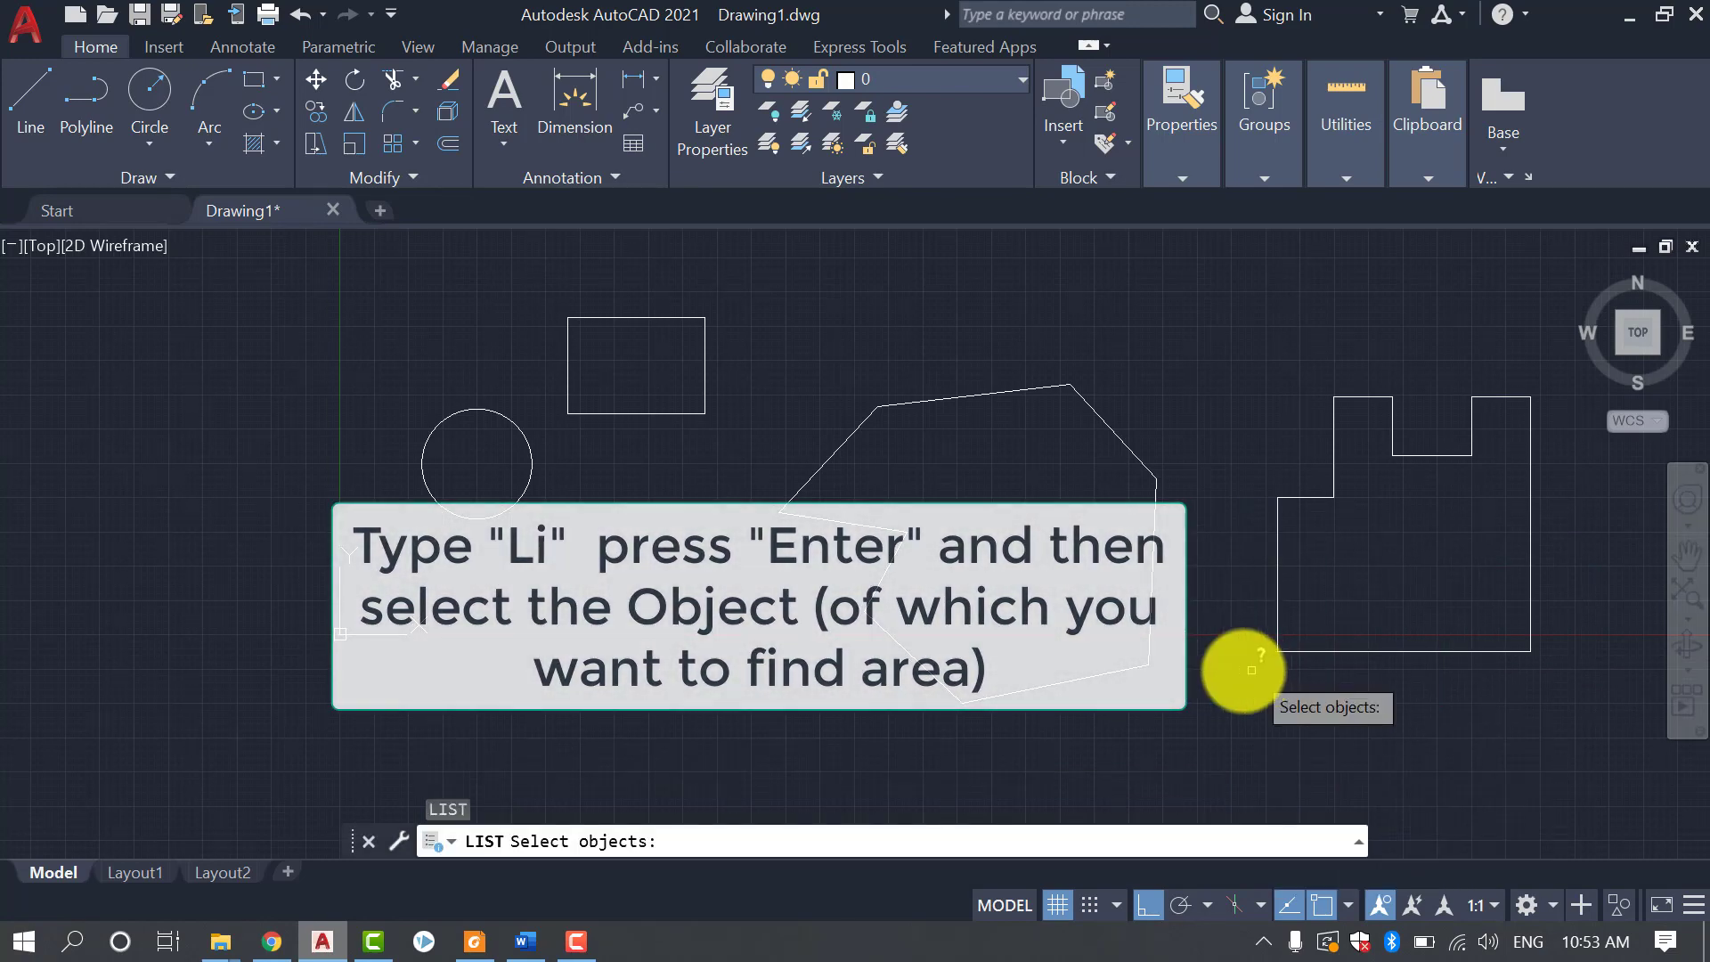
{"action": "left_click", "coordinate": [617, 412]}
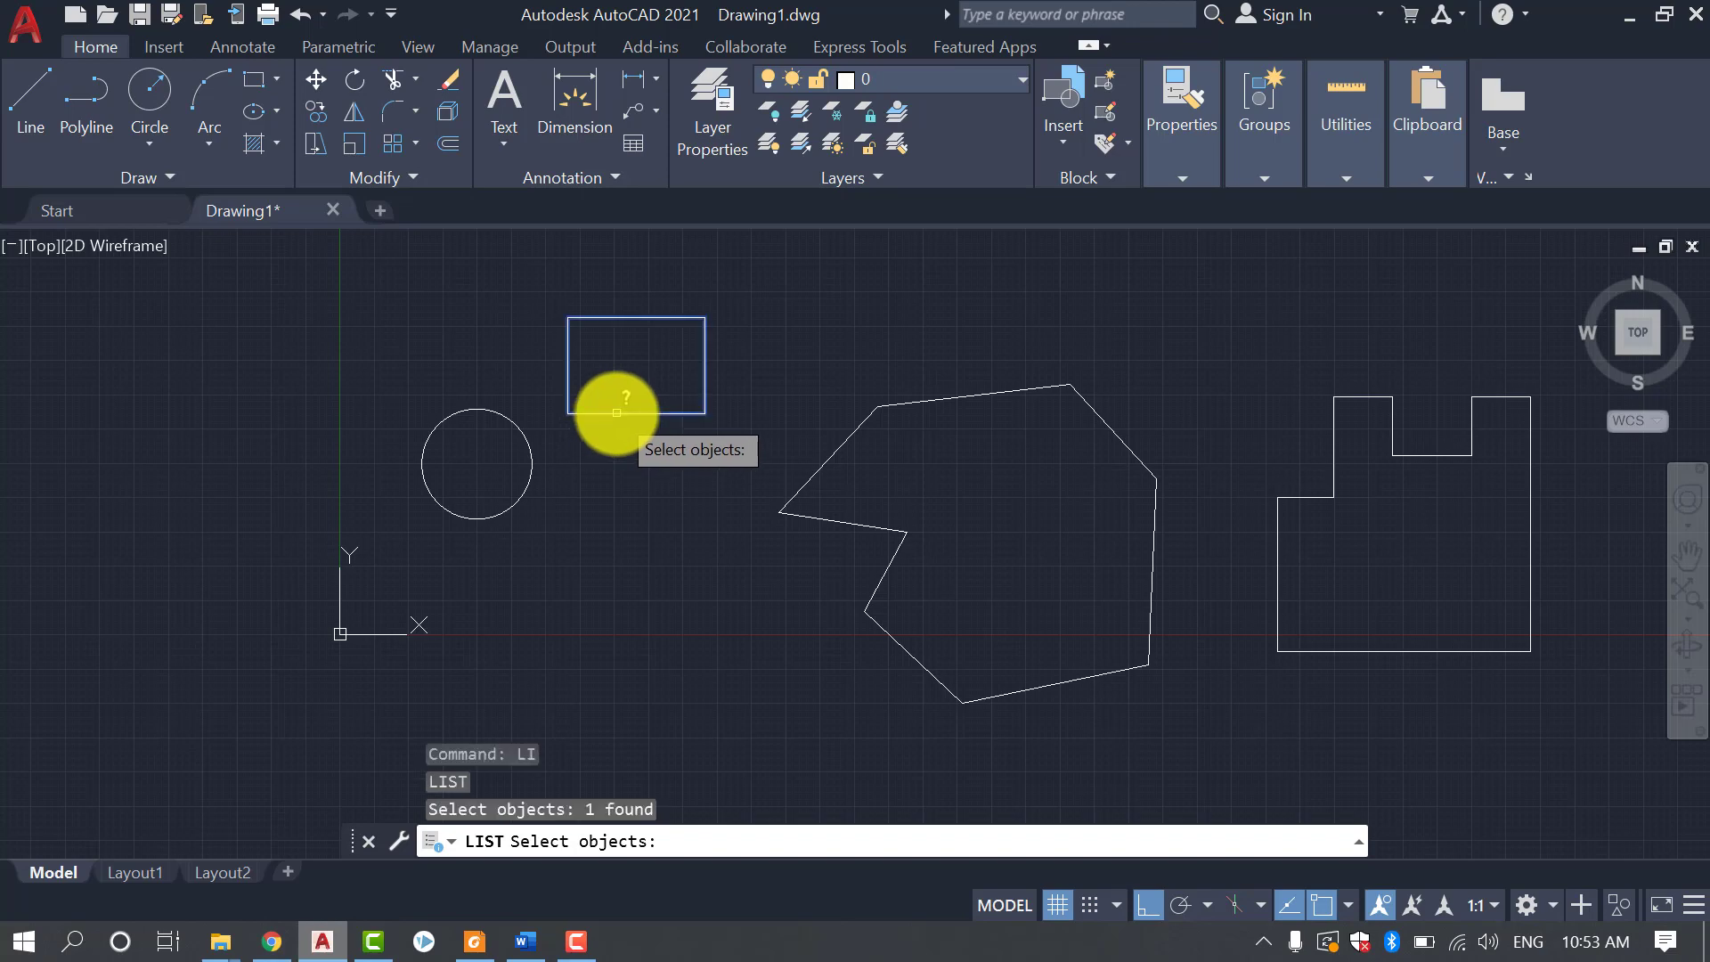
{"action": "key", "text": "Return"}
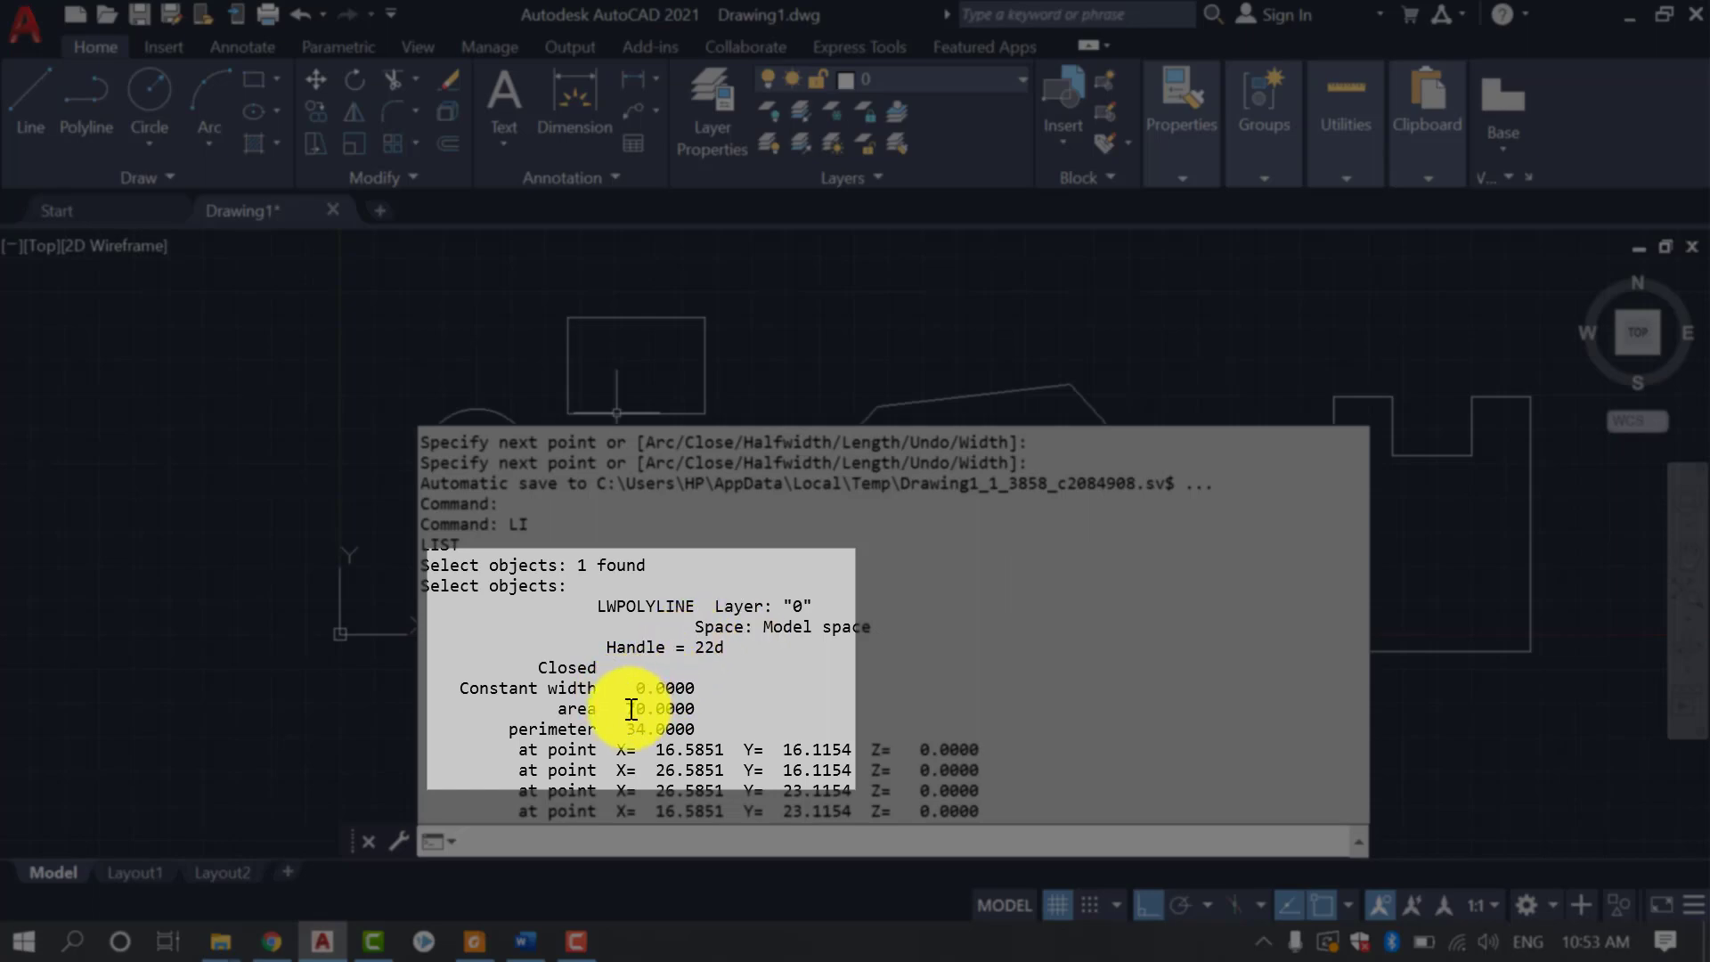
{"action": "left_click_drag", "start_coordinate": [630, 708], "coordinate": [708, 708]}
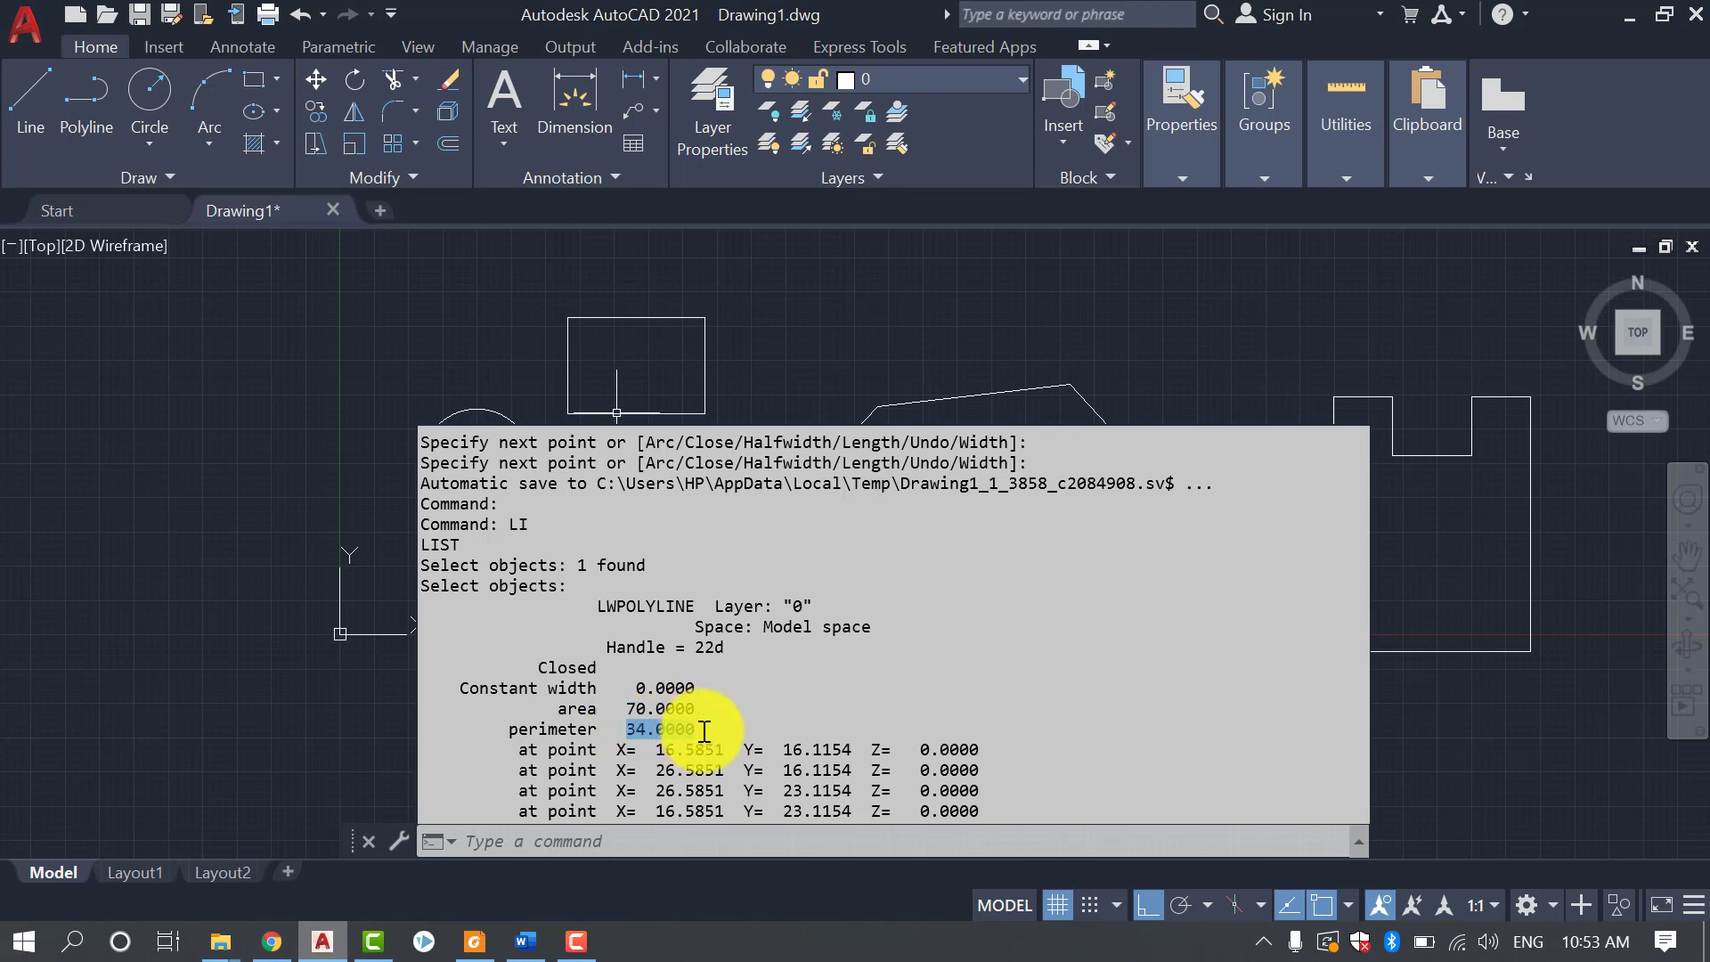
{"action": "left_click", "coordinate": [958, 638]}
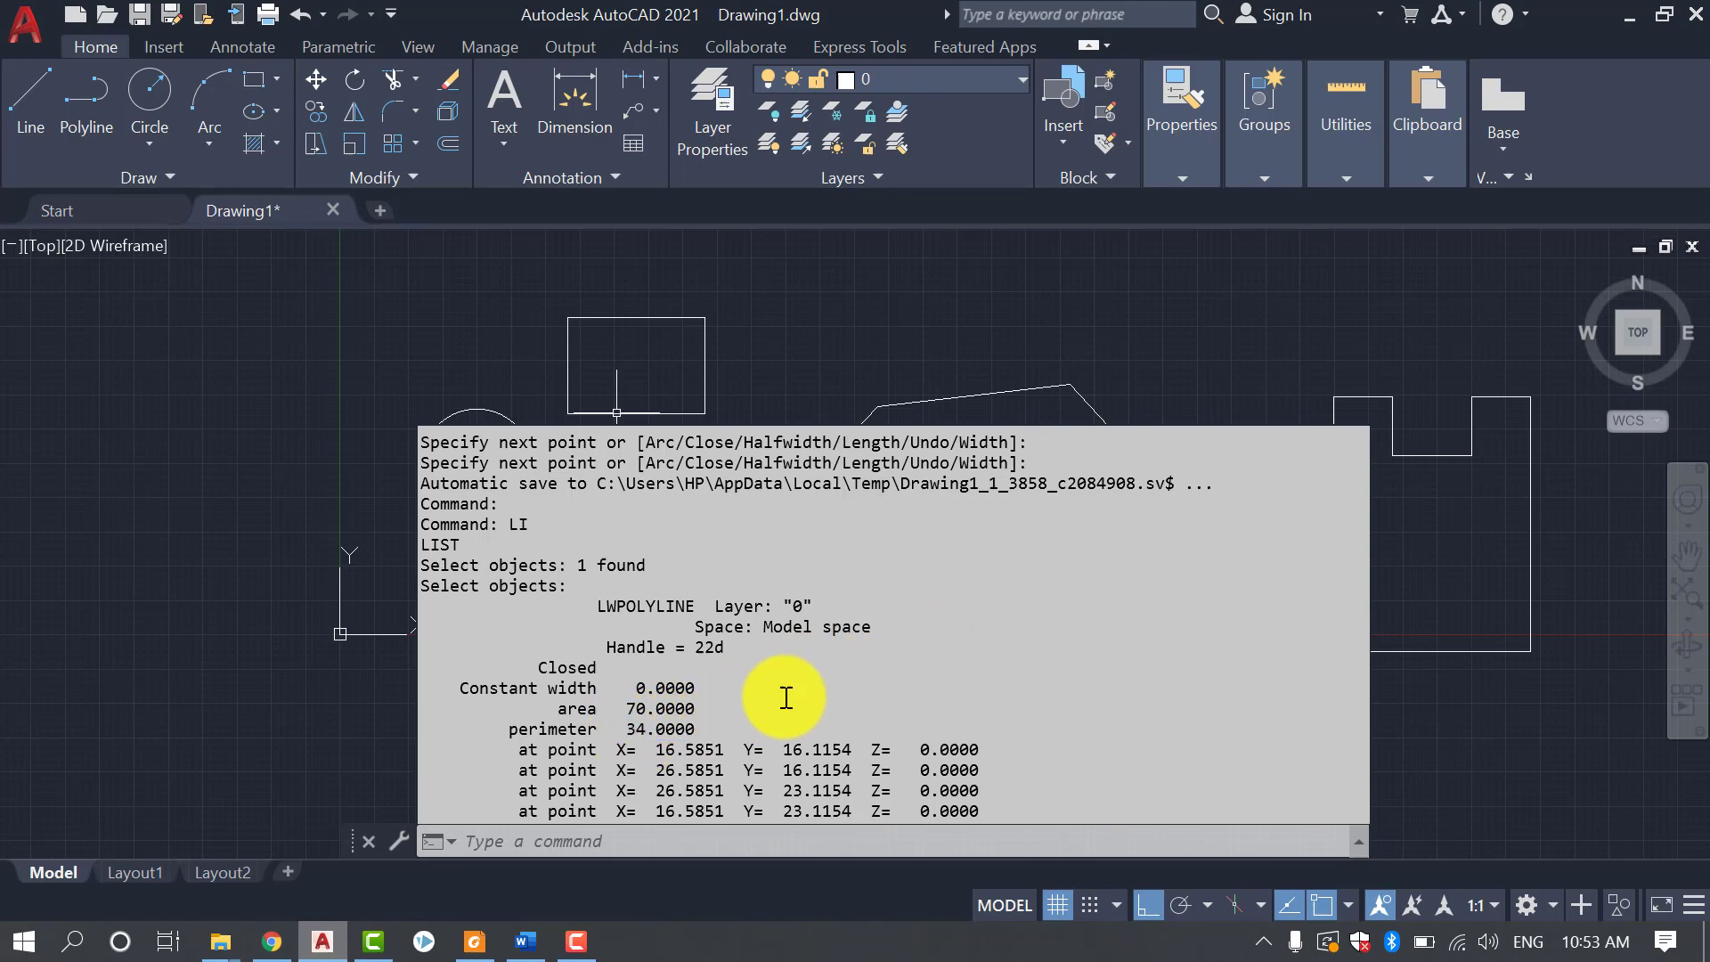
LIST the circle and highlight its radius 4.0000 and area 50.2655
{"action": "key", "text": "F2"}
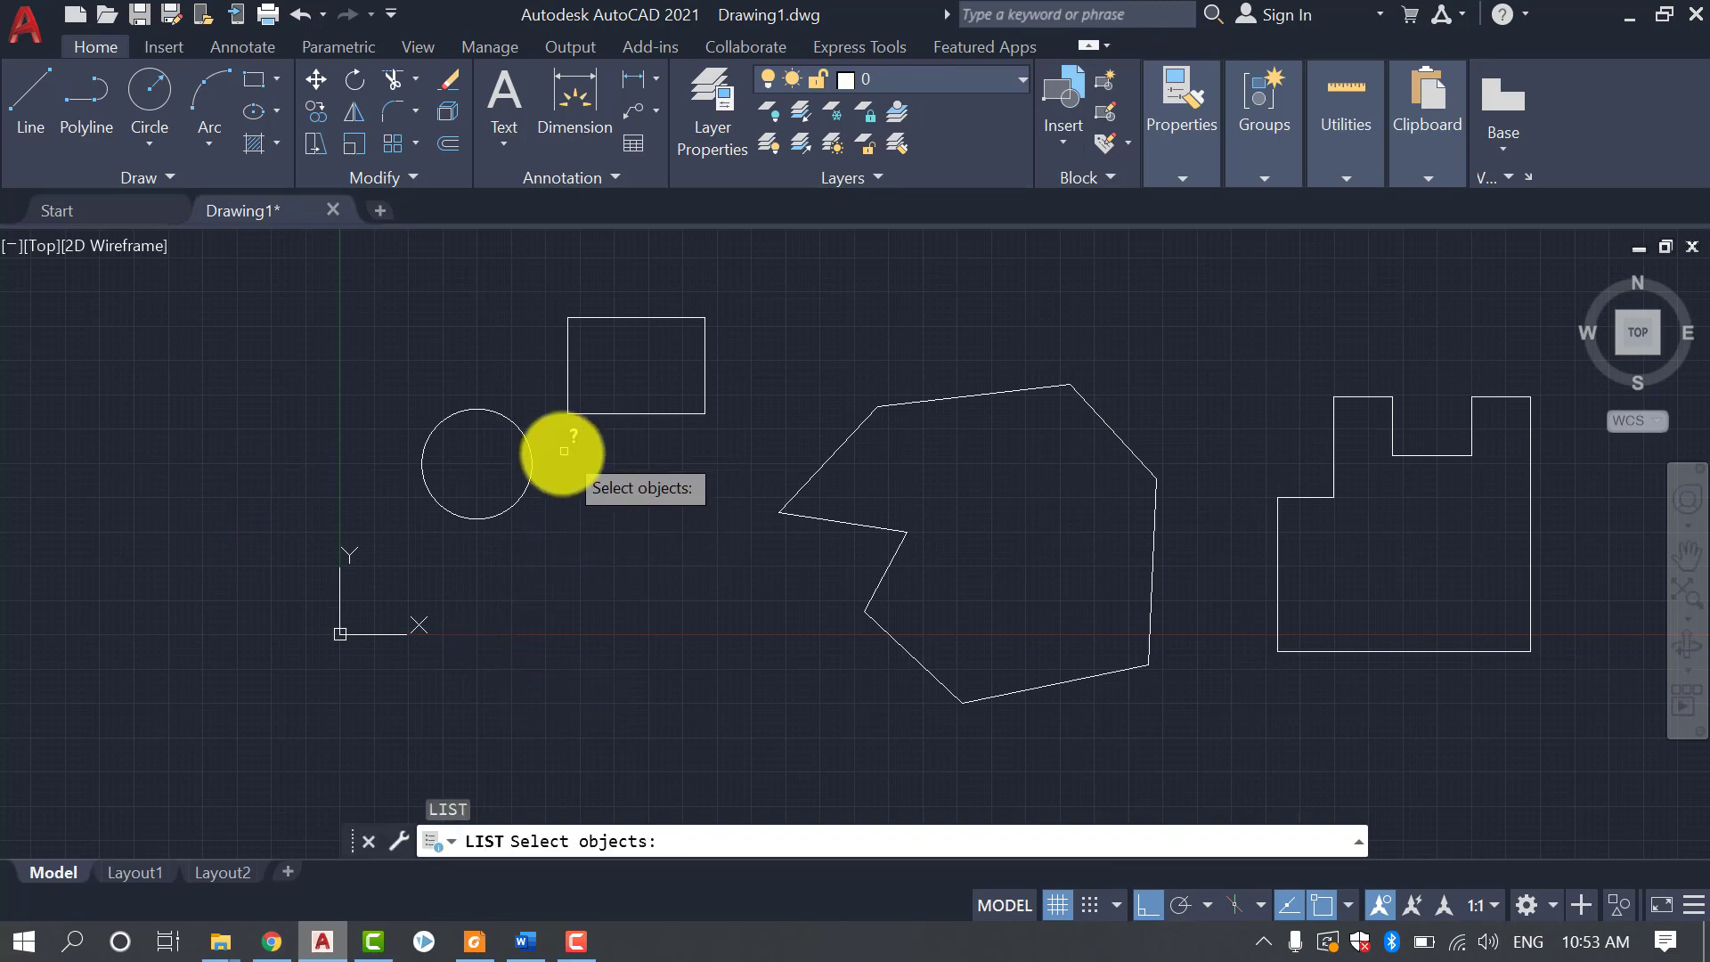
{"action": "left_click", "coordinate": [533, 460]}
{"action": "key", "text": "Return"}
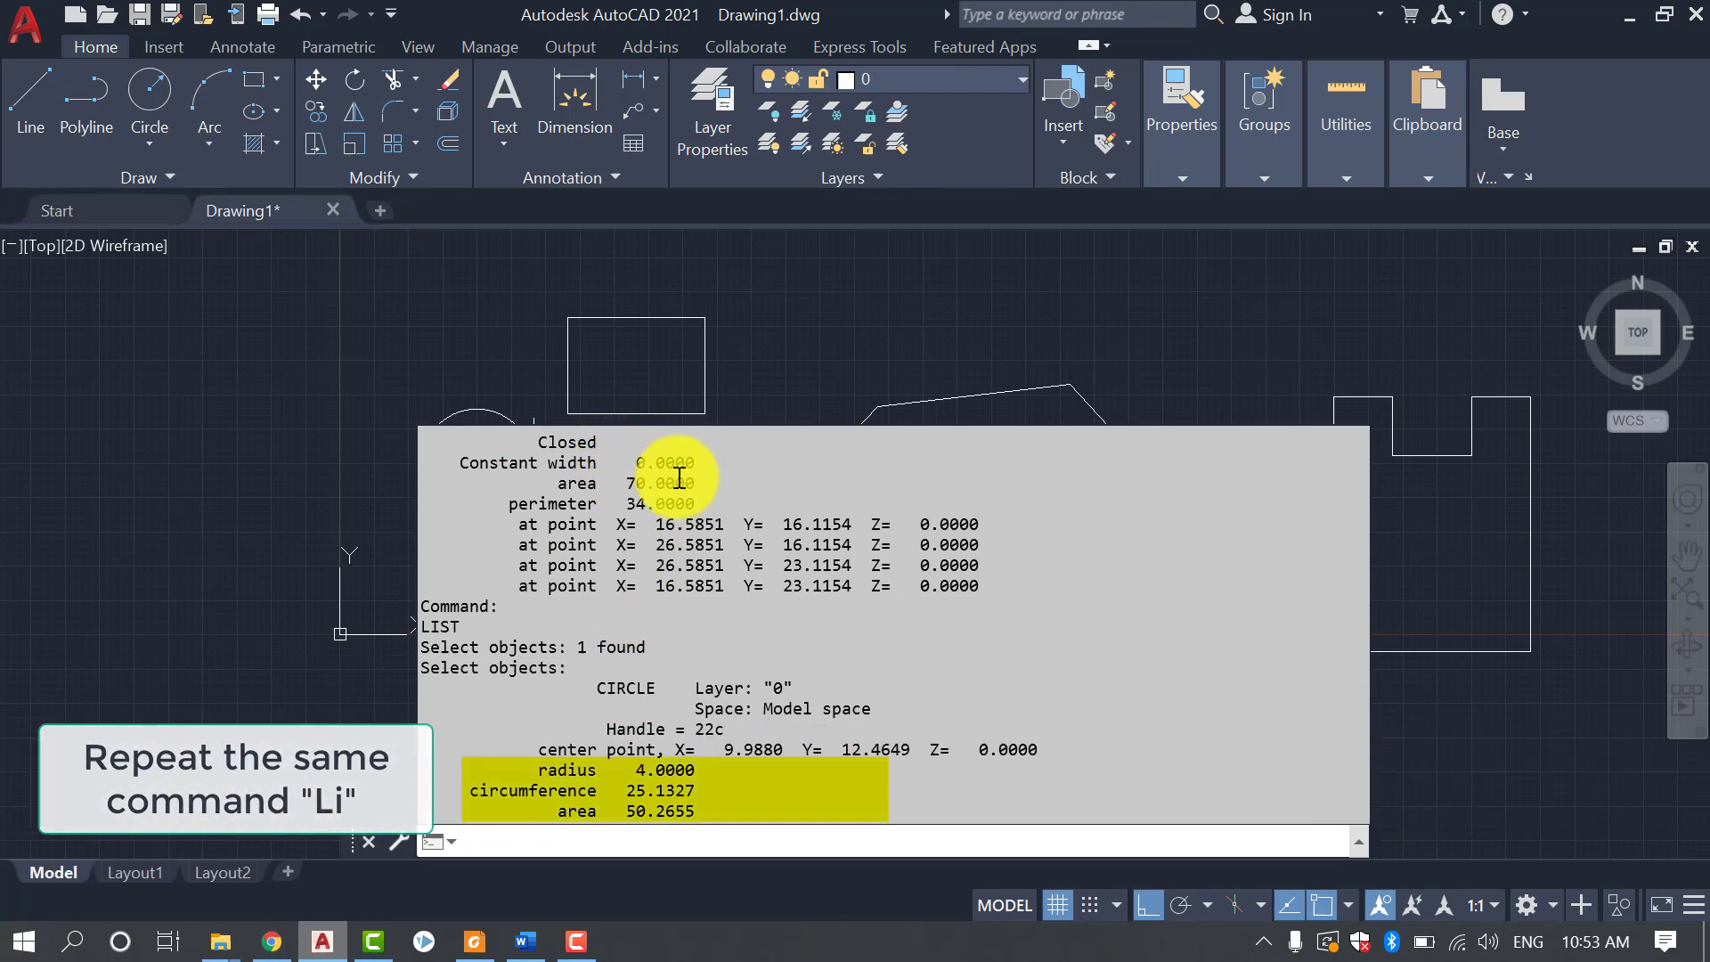
{"action": "left_click_drag", "start_coordinate": [704, 483], "coordinate": [747, 495]}
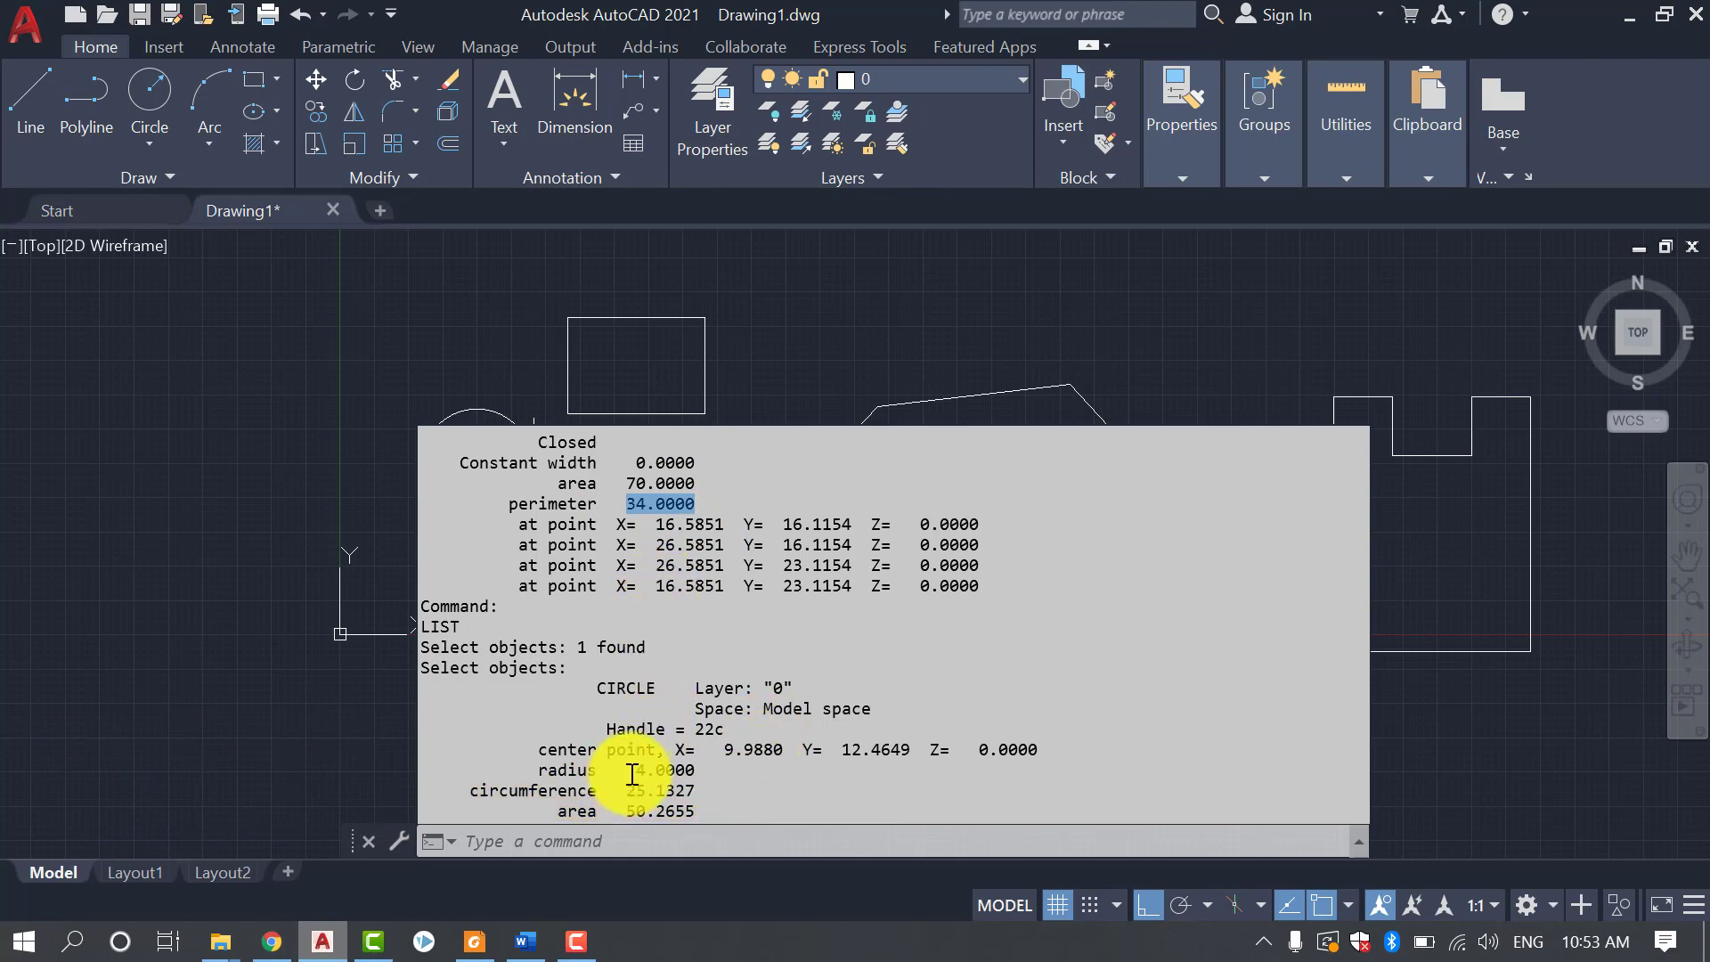
{"action": "left_click_drag", "start_coordinate": [631, 772], "coordinate": [709, 784]}
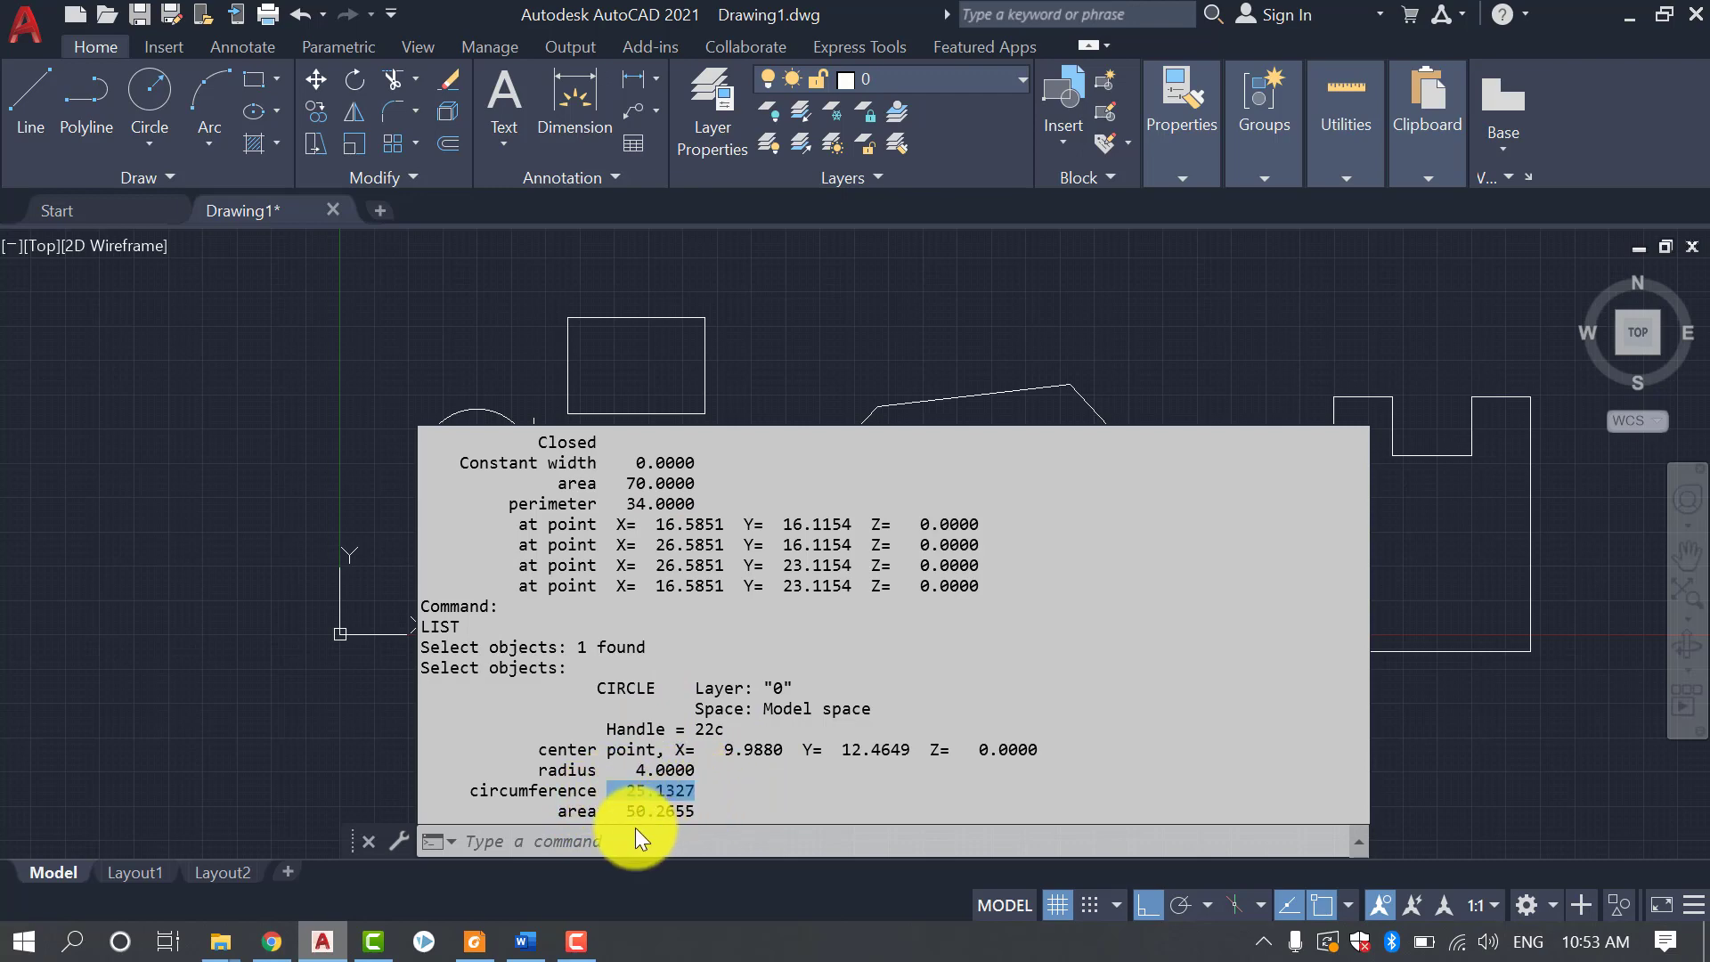
{"action": "left_click_drag", "start_coordinate": [622, 811], "coordinate": [706, 812]}
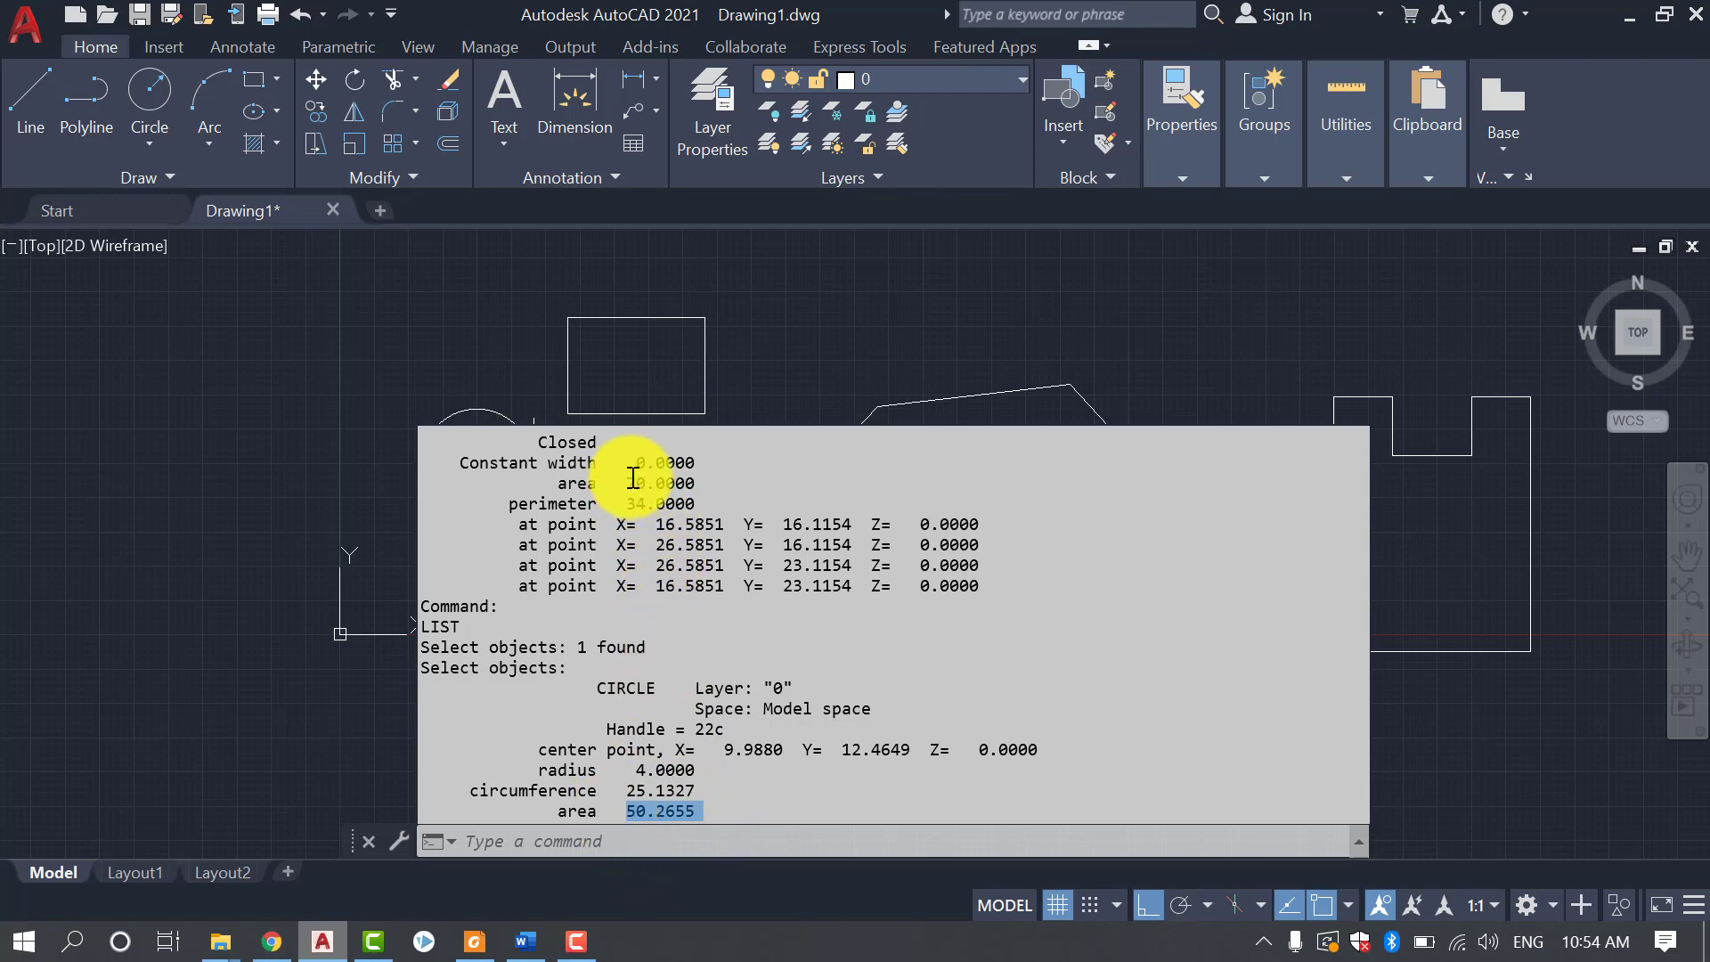
Highlight the circle's radius, circumference 25.1327 and area lines, then close the text window
{"action": "left_click_drag", "start_coordinate": [628, 483], "coordinate": [718, 476]}
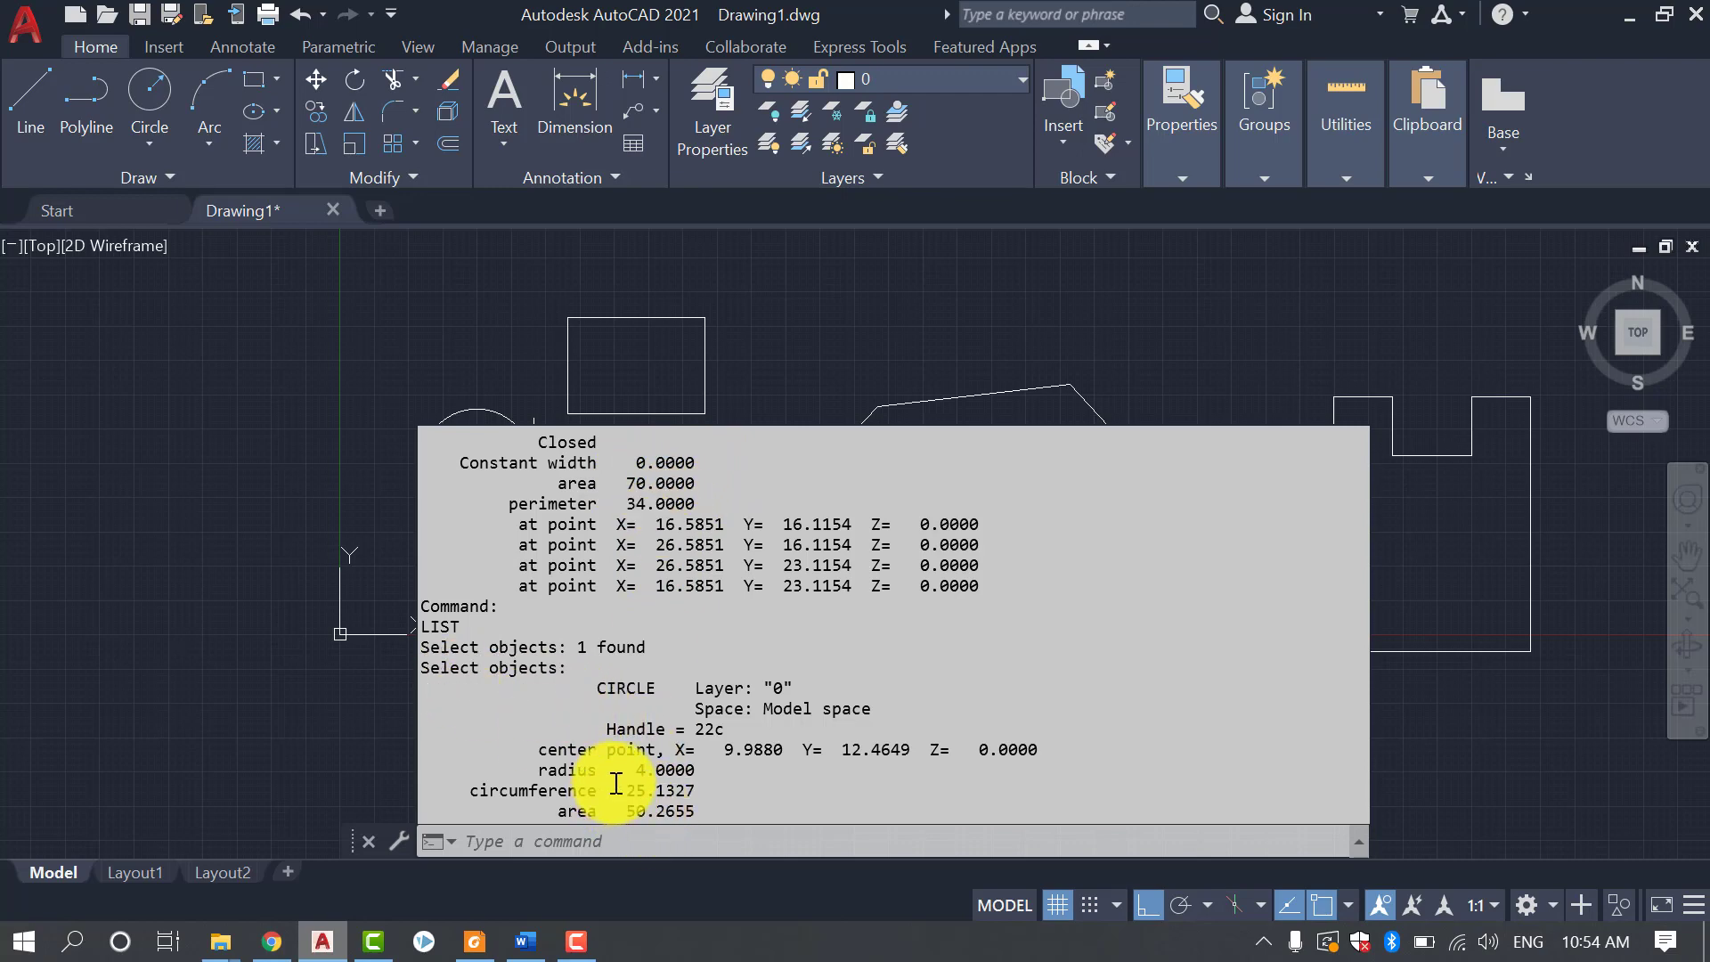
{"action": "left_click_drag", "start_coordinate": [616, 773], "coordinate": [759, 816]}
{"action": "left_click", "coordinate": [673, 807]}
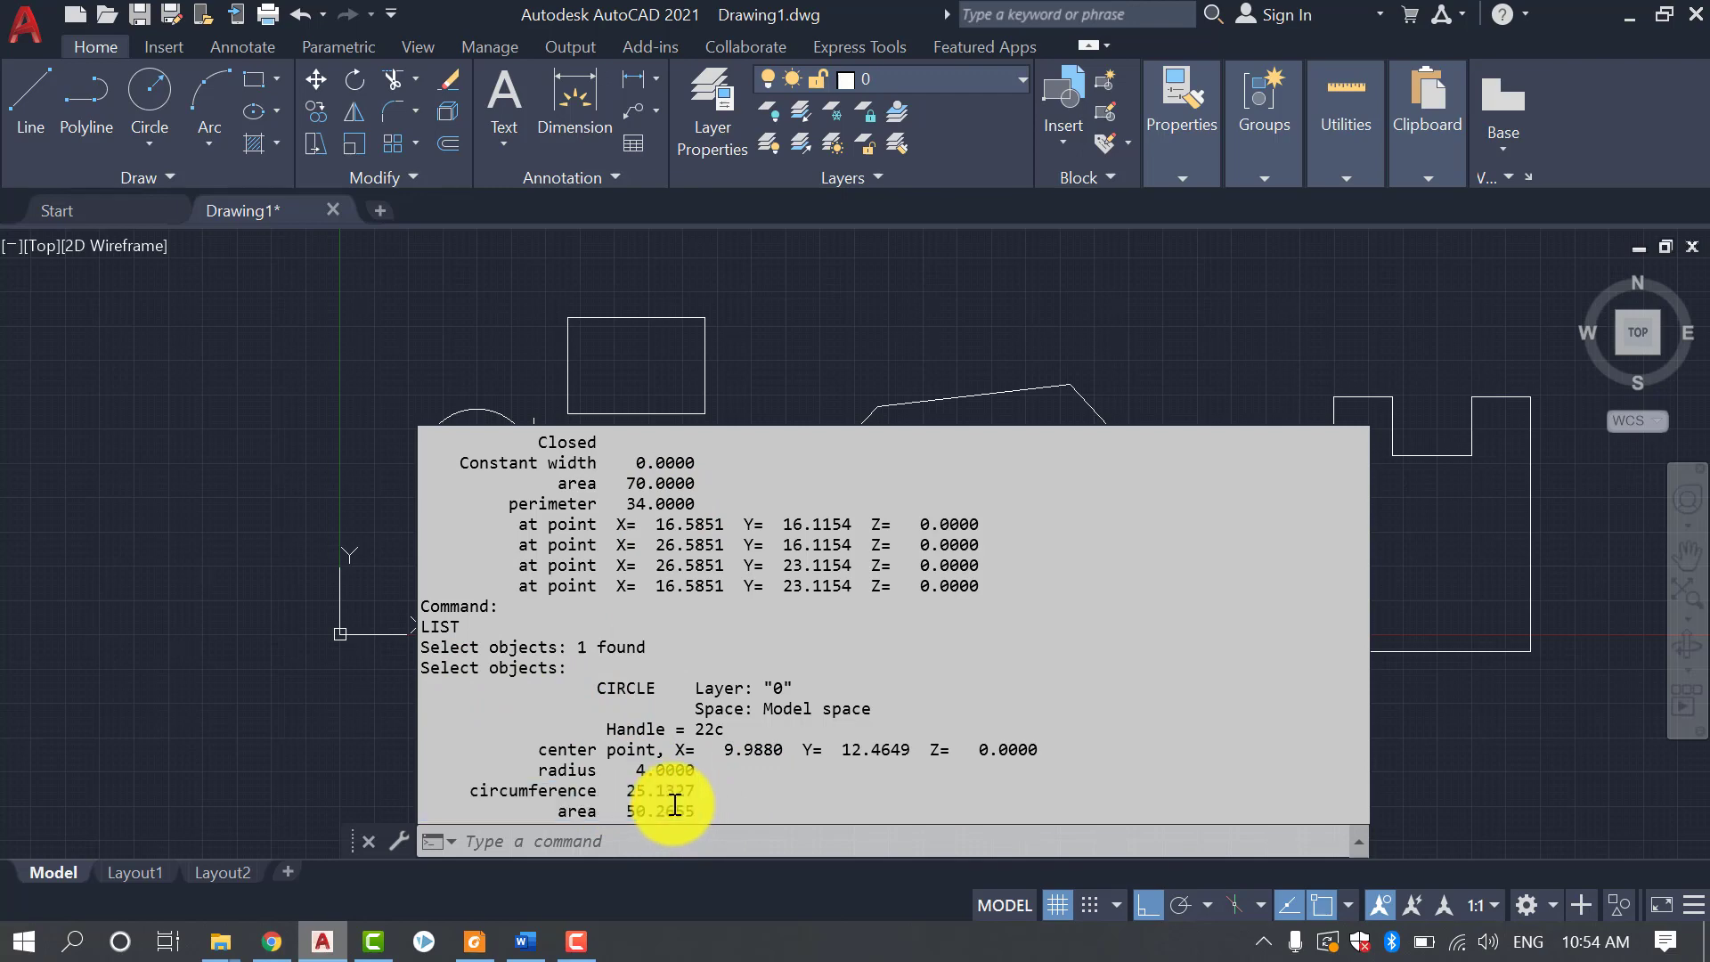
{"action": "key", "text": "ctrl+a"}
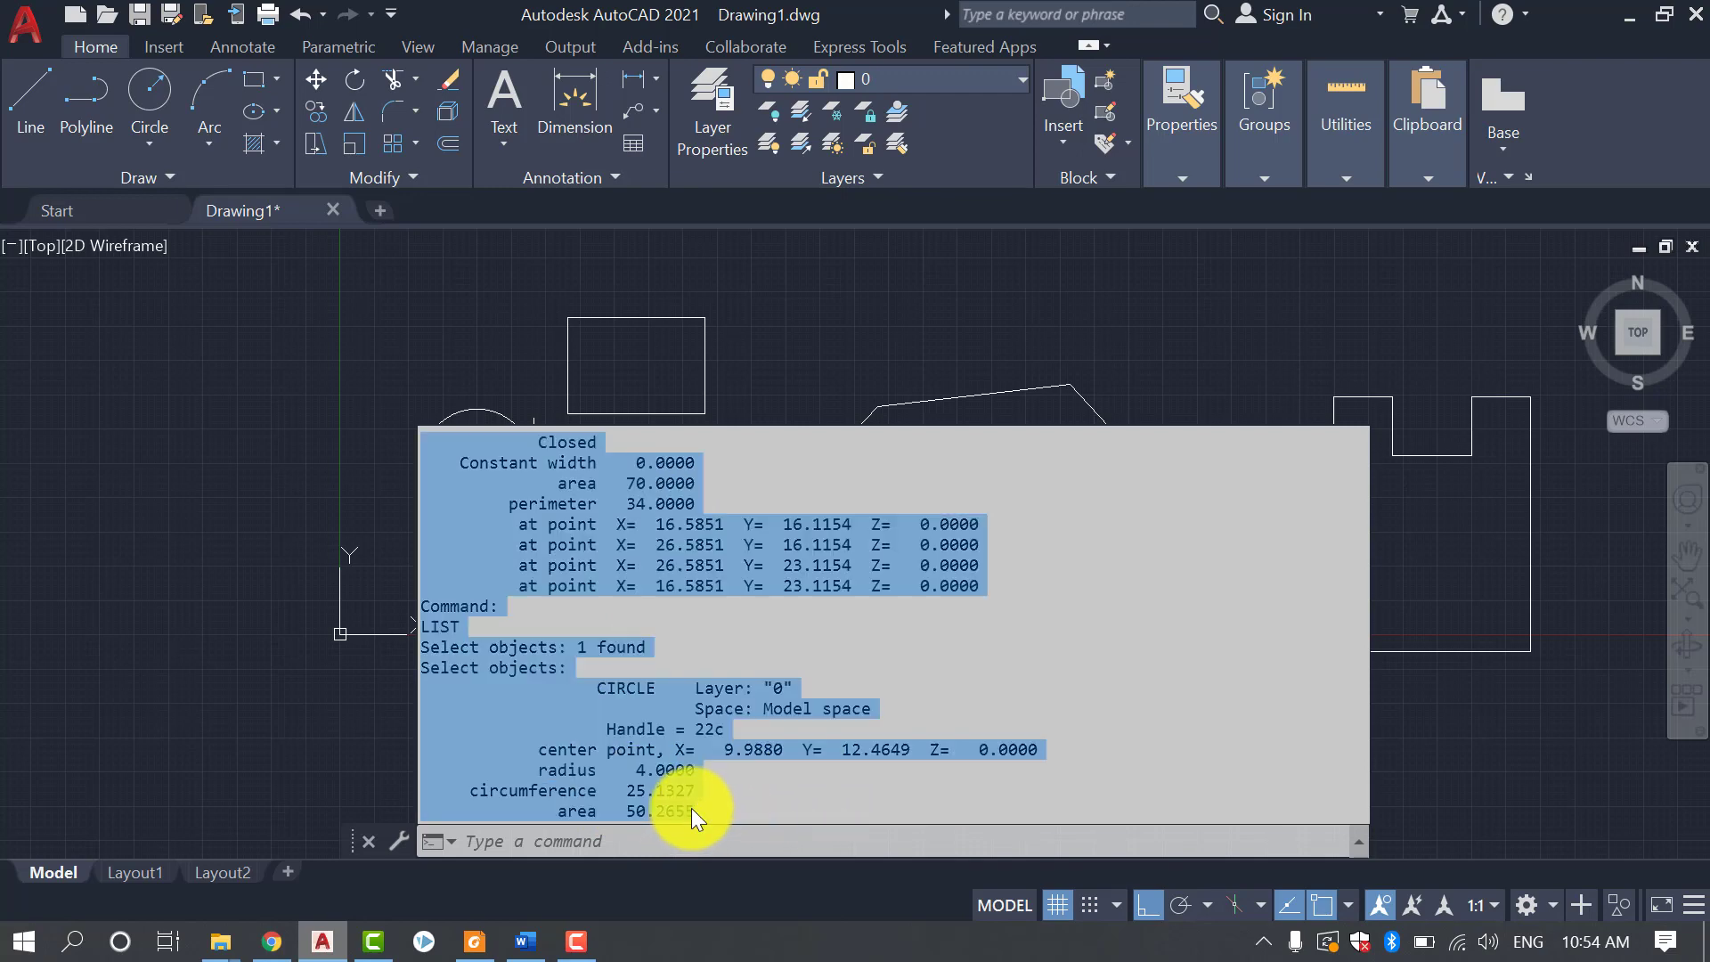
{"action": "left_click", "coordinate": [1259, 668]}
{"action": "left_click", "coordinate": [1456, 700]}
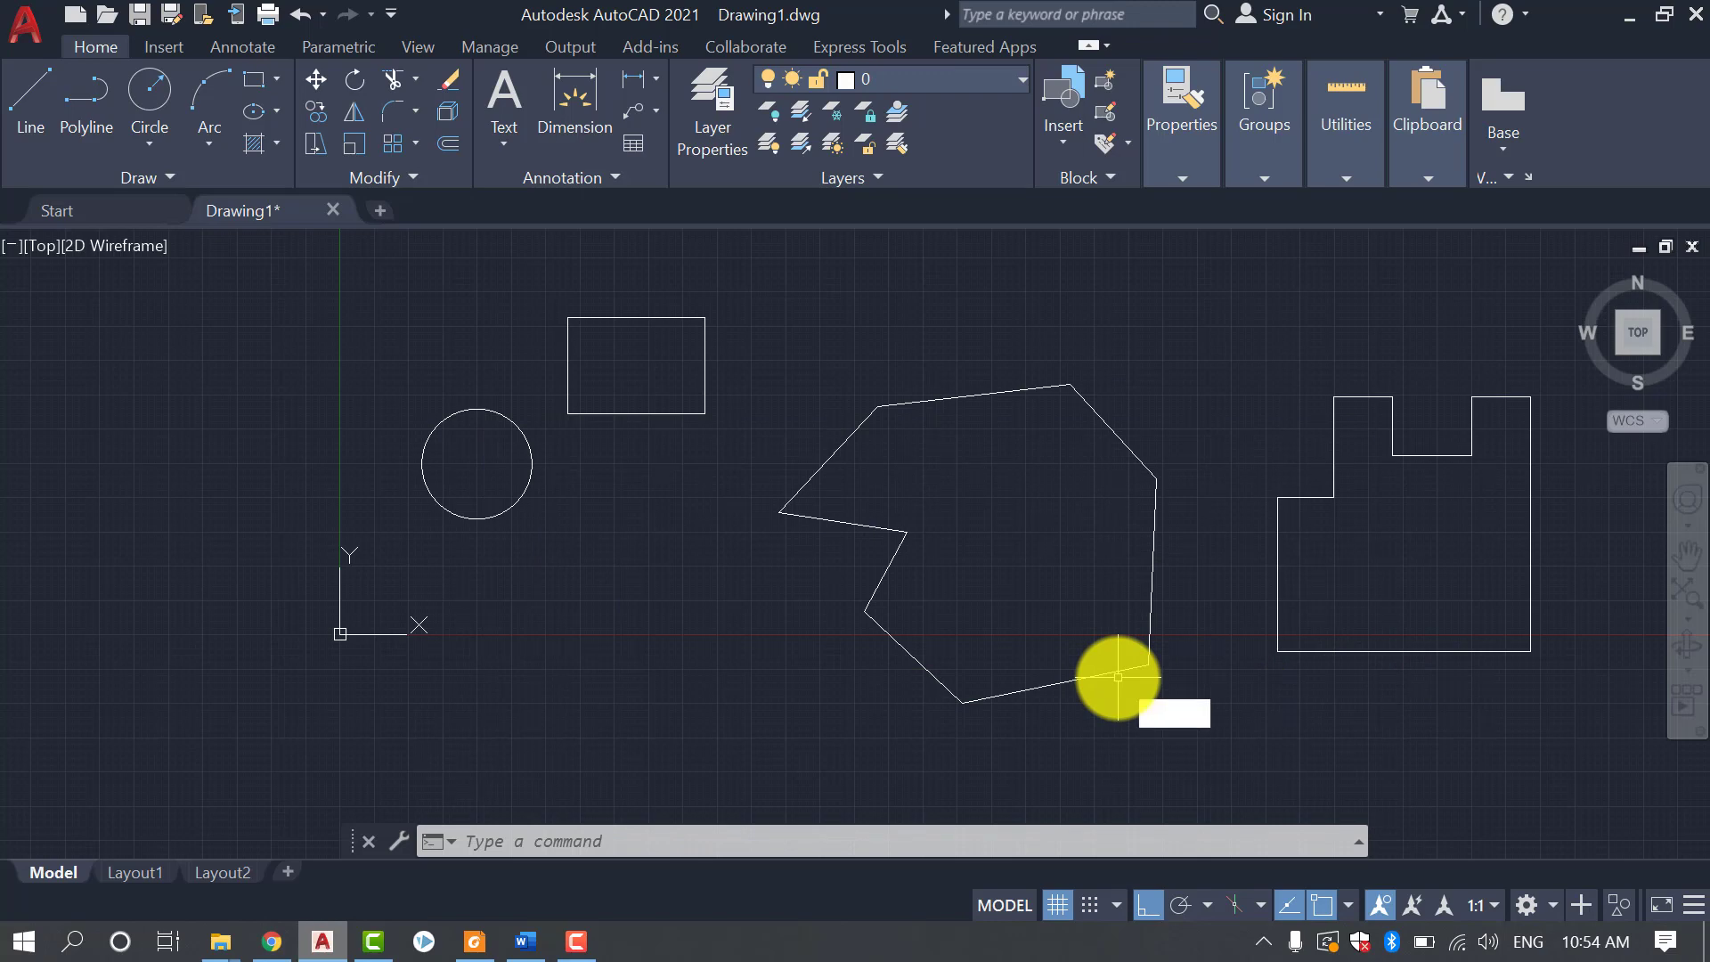
LIST the irregular polygon, showing area 424.4982 and length 87.1627, then close the listing
{"action": "key", "text": "Return"}
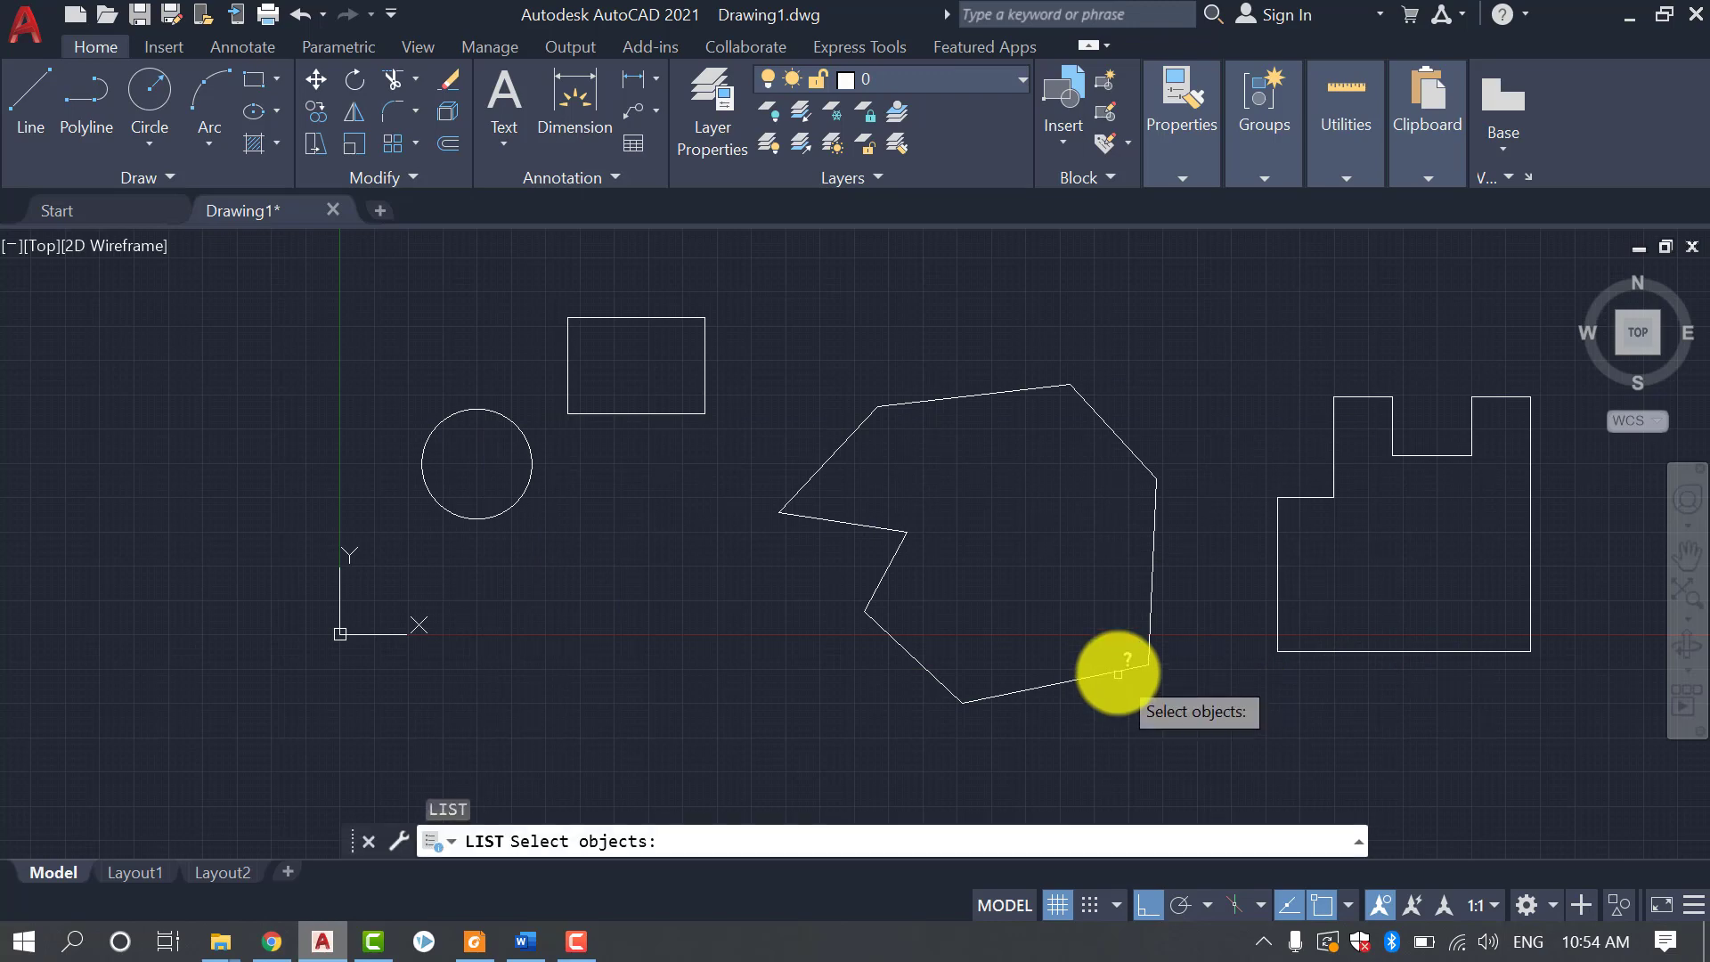
{"action": "left_click", "coordinate": [1120, 668]}
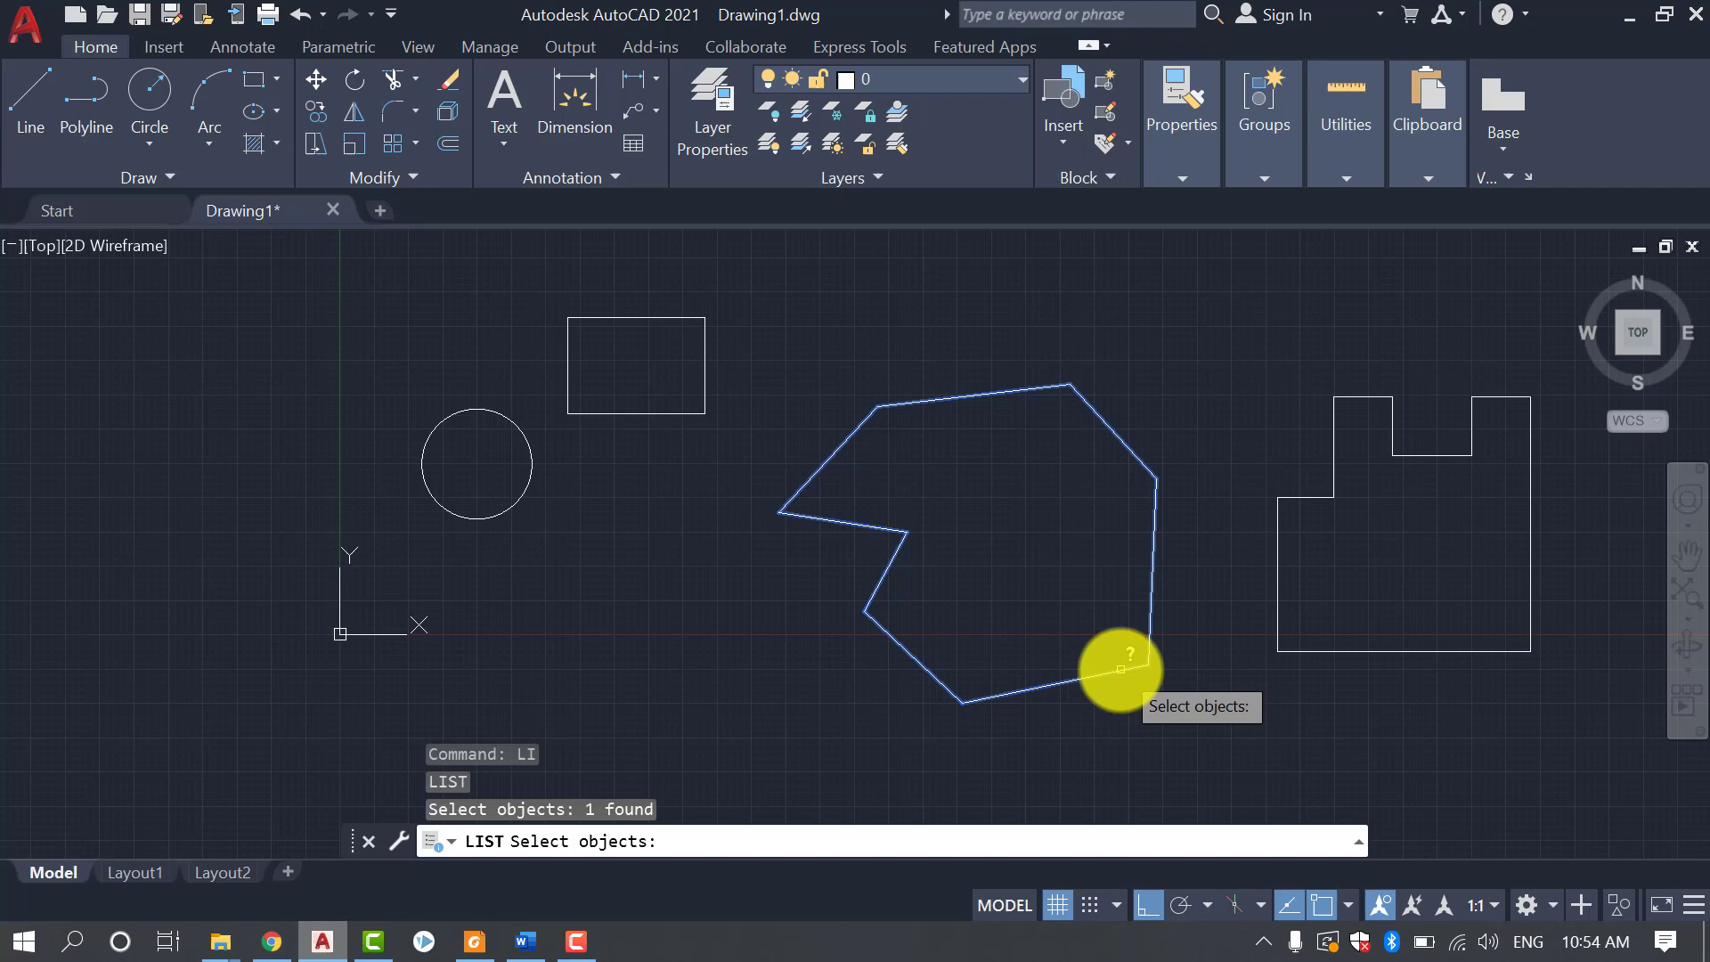
{"action": "key", "text": "Return"}
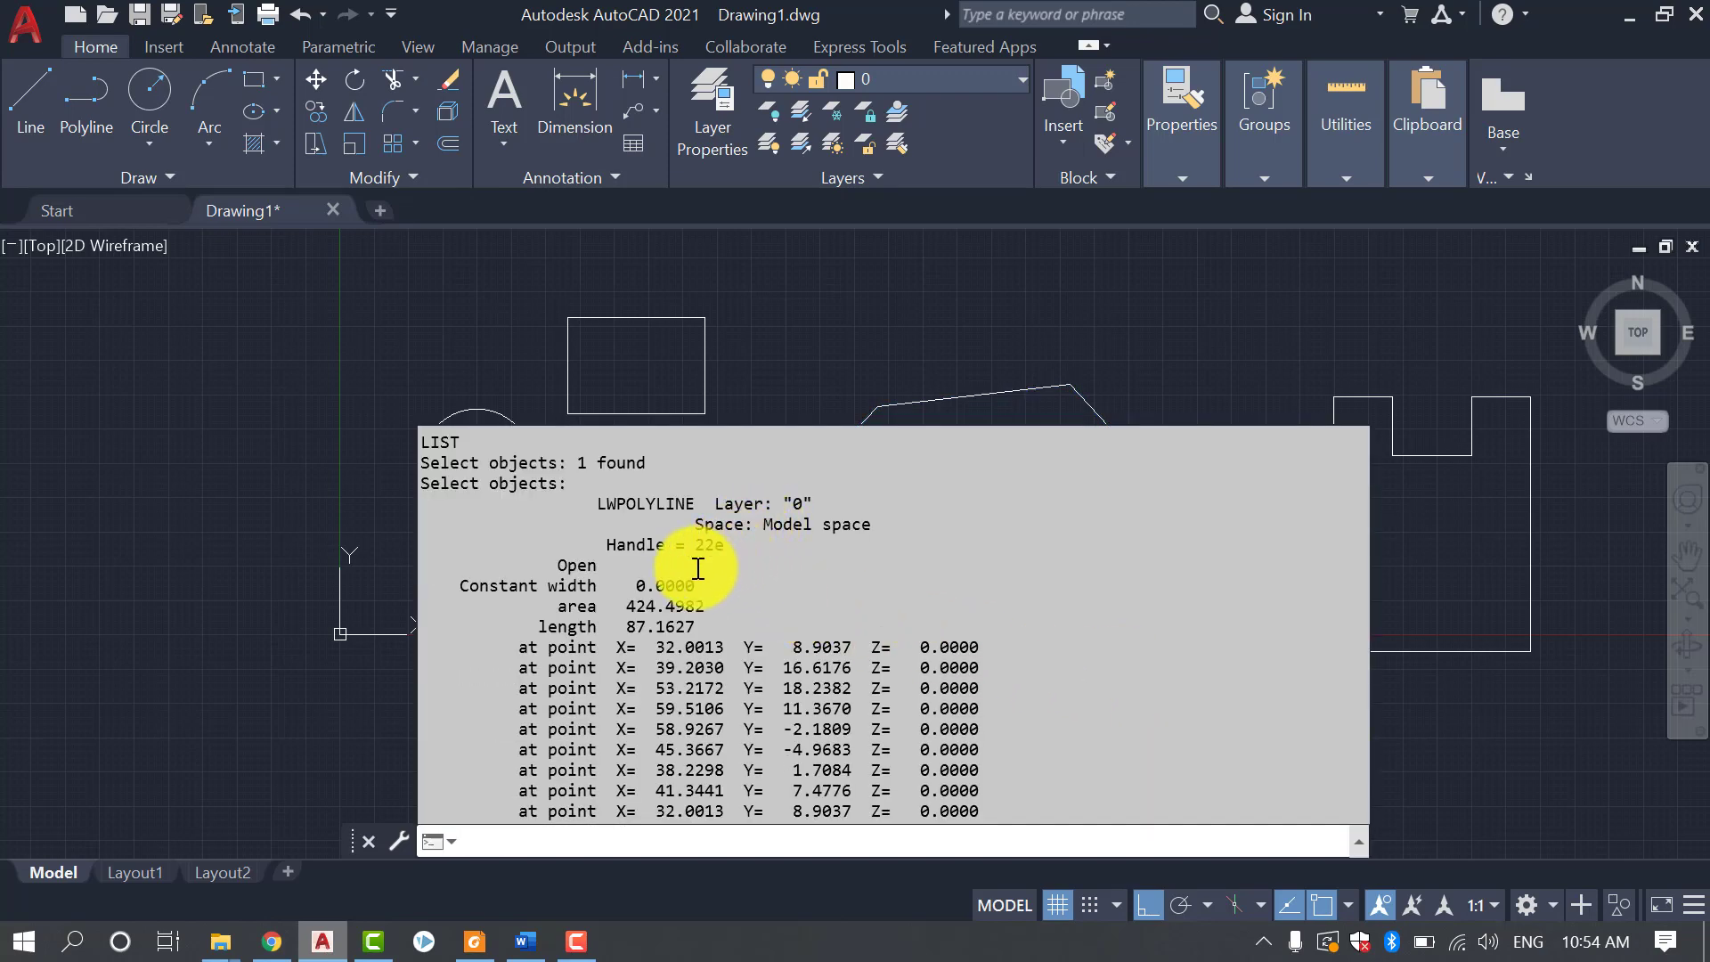
{"action": "left_click_drag", "start_coordinate": [557, 606], "coordinate": [674, 608]}
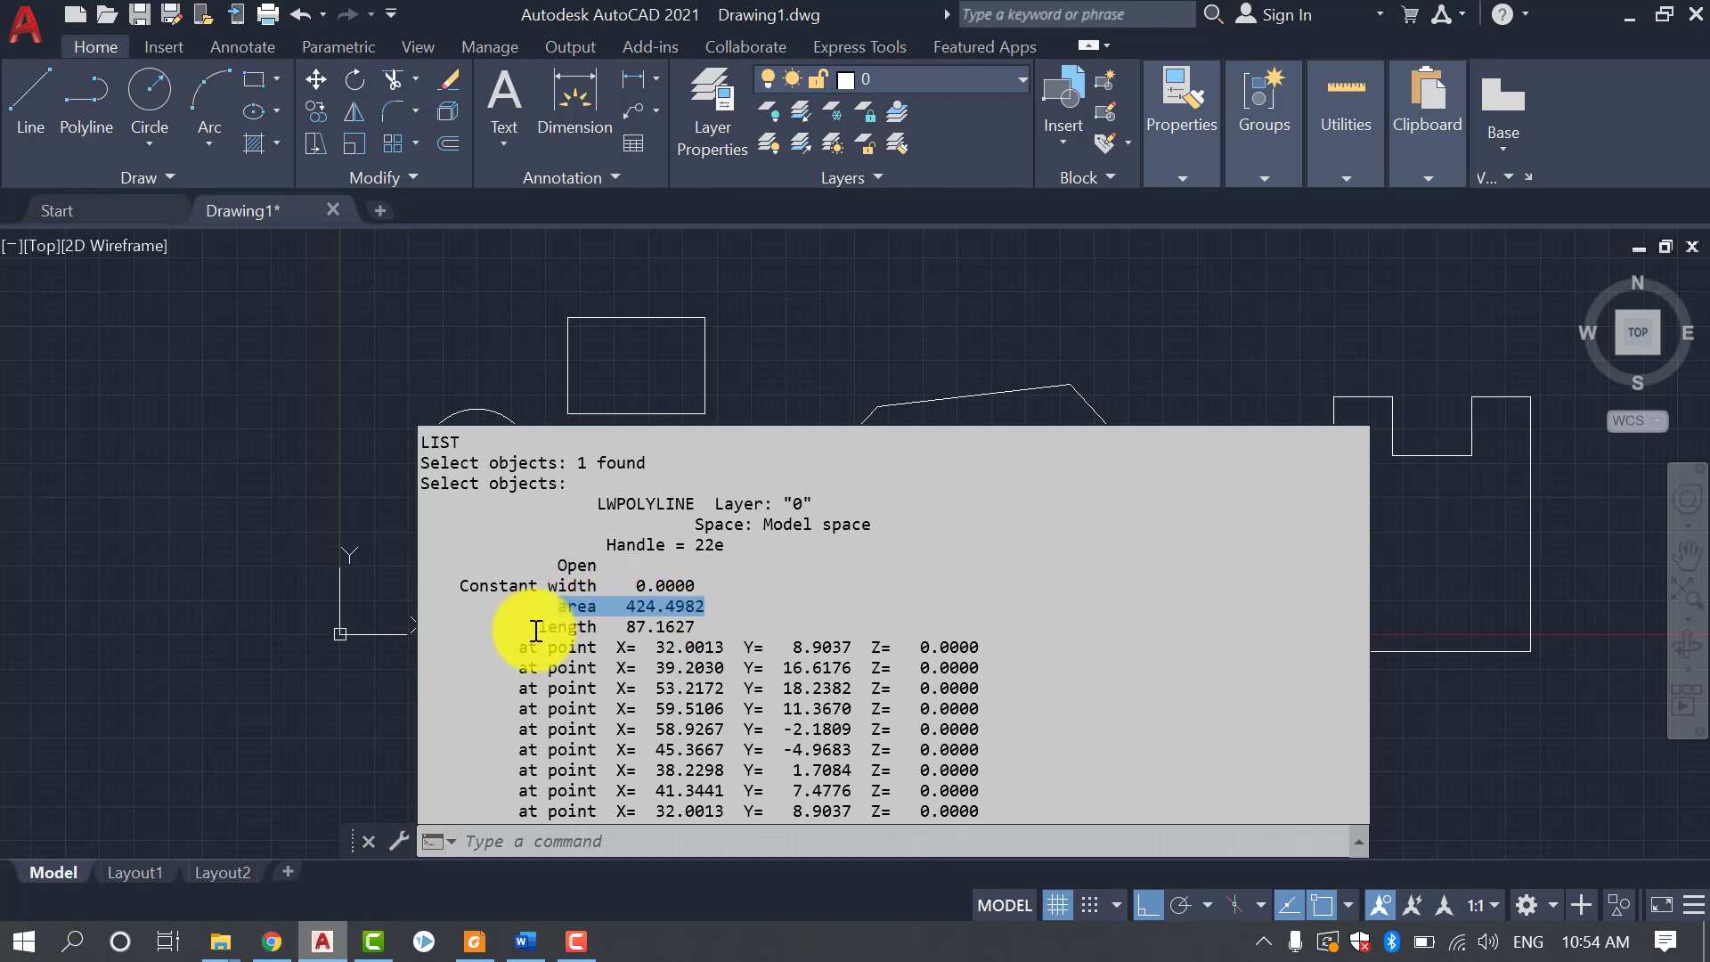
{"action": "left_click_drag", "start_coordinate": [538, 627], "coordinate": [701, 625]}
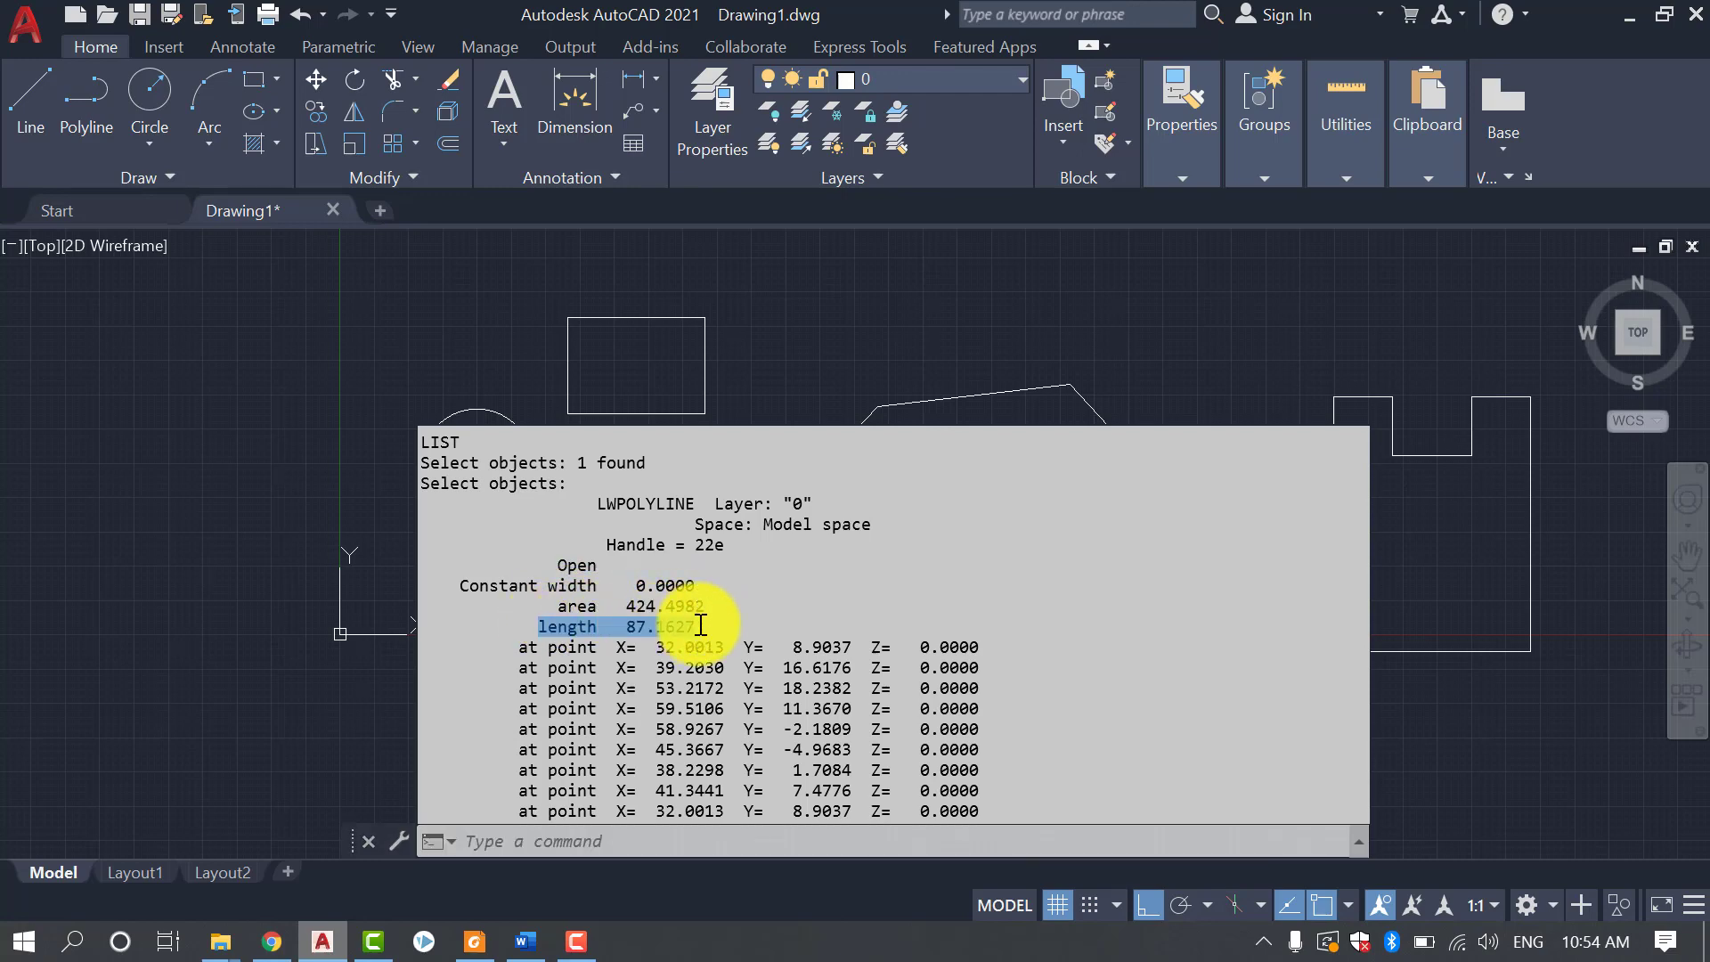
{"action": "key", "text": "Escape"}
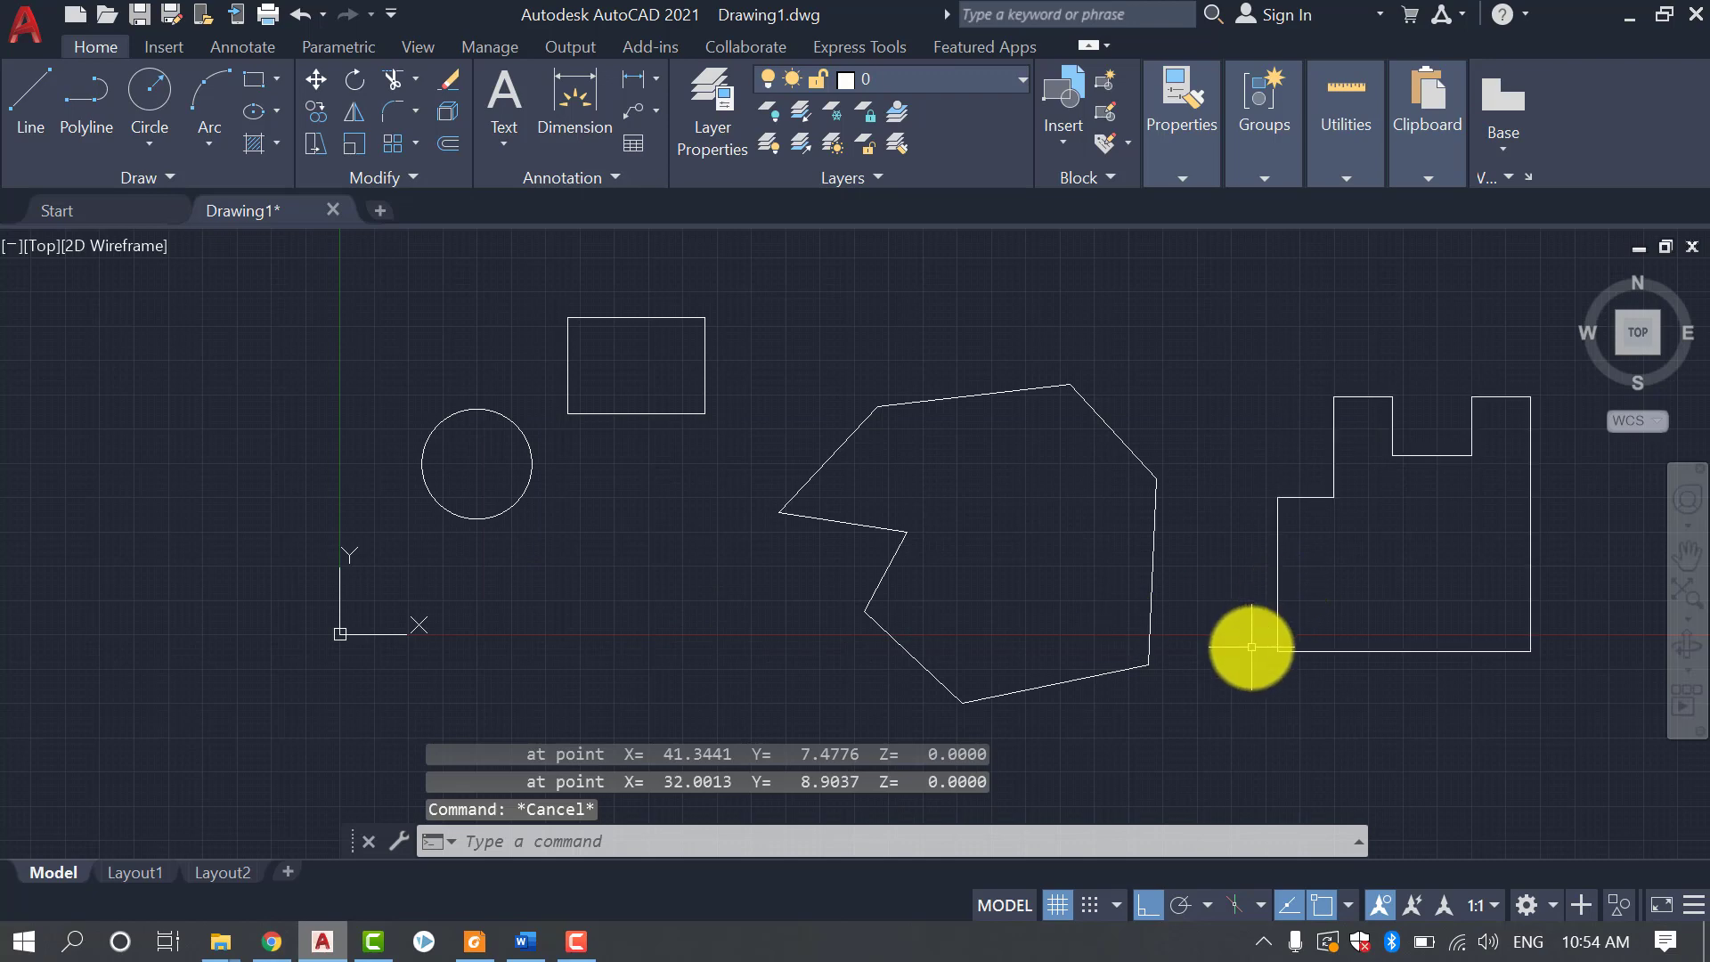
LIST the notched polyline and highlight its area 286.9606 and length 82.4872
{"action": "type", "text": "list"}
{"action": "key", "text": "Return"}
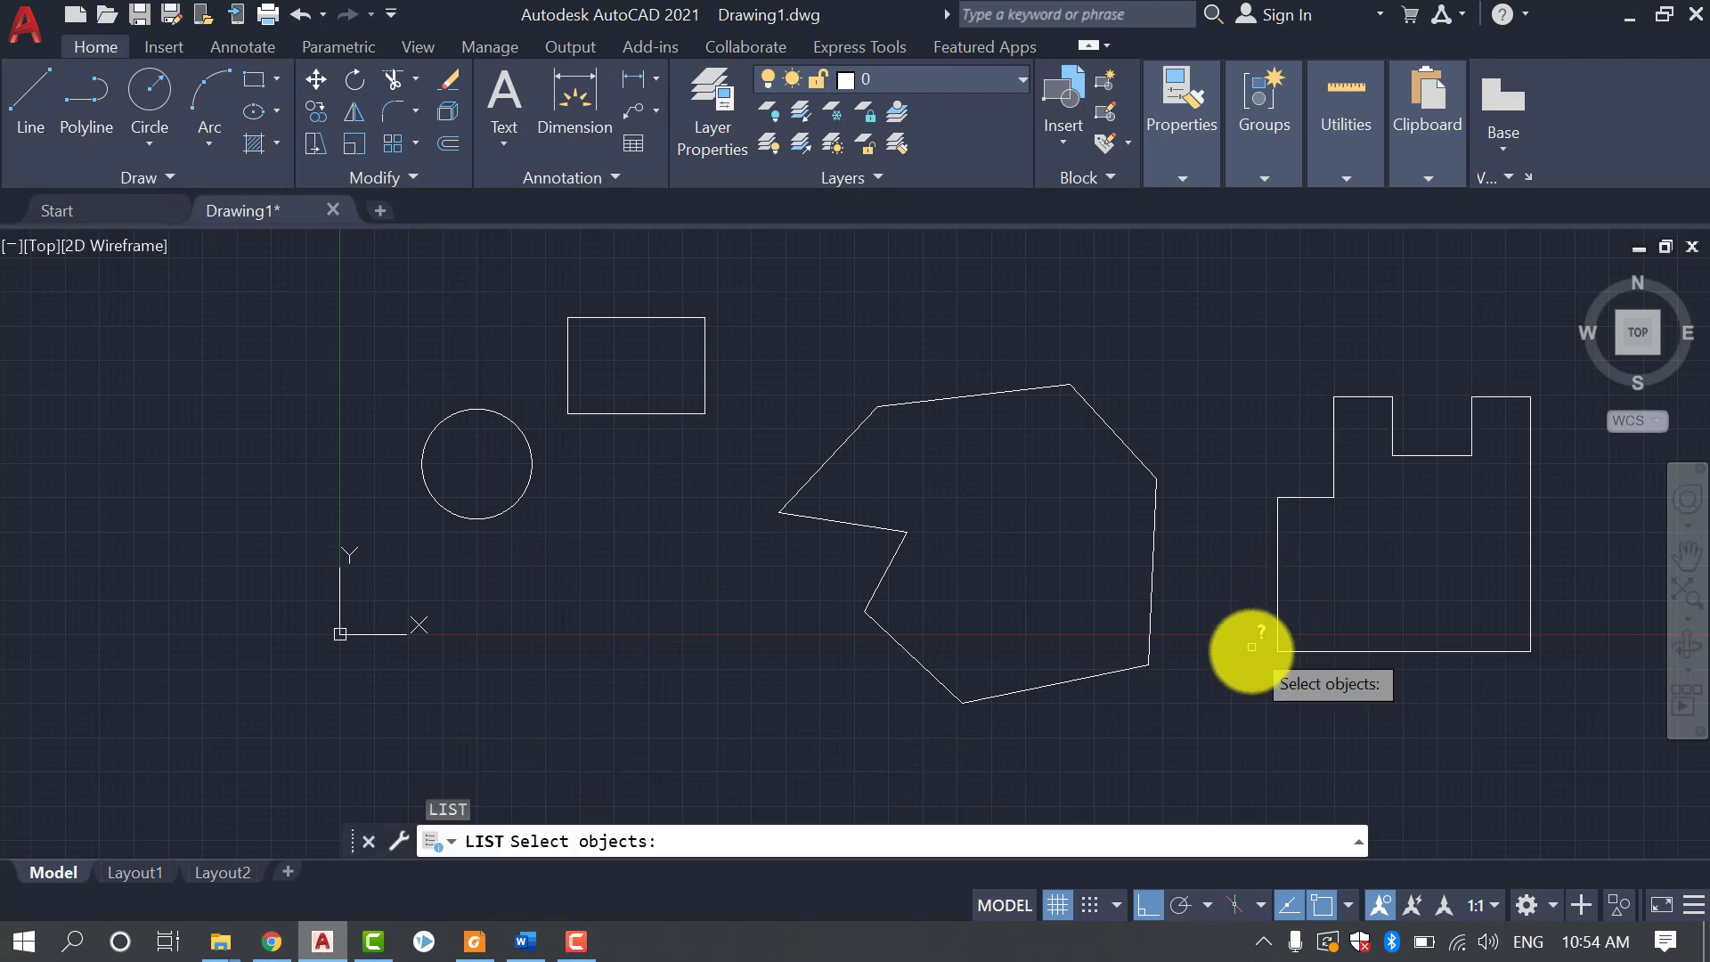
{"action": "left_click", "coordinate": [1304, 654]}
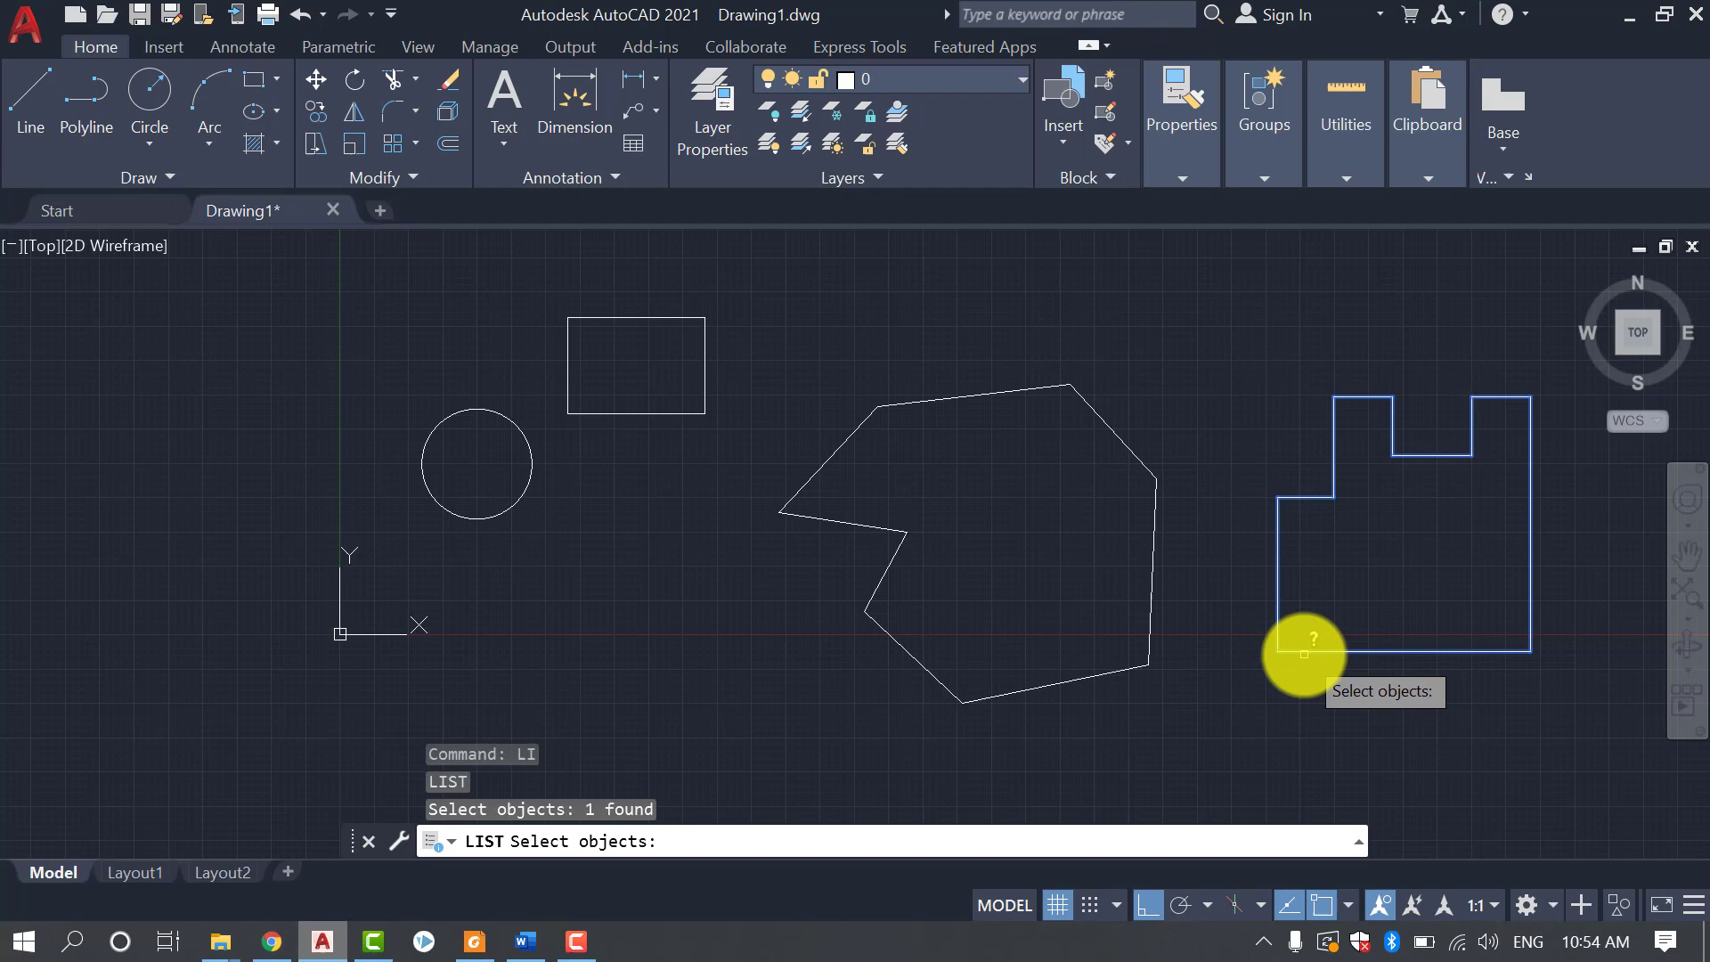
{"action": "key", "text": "Return"}
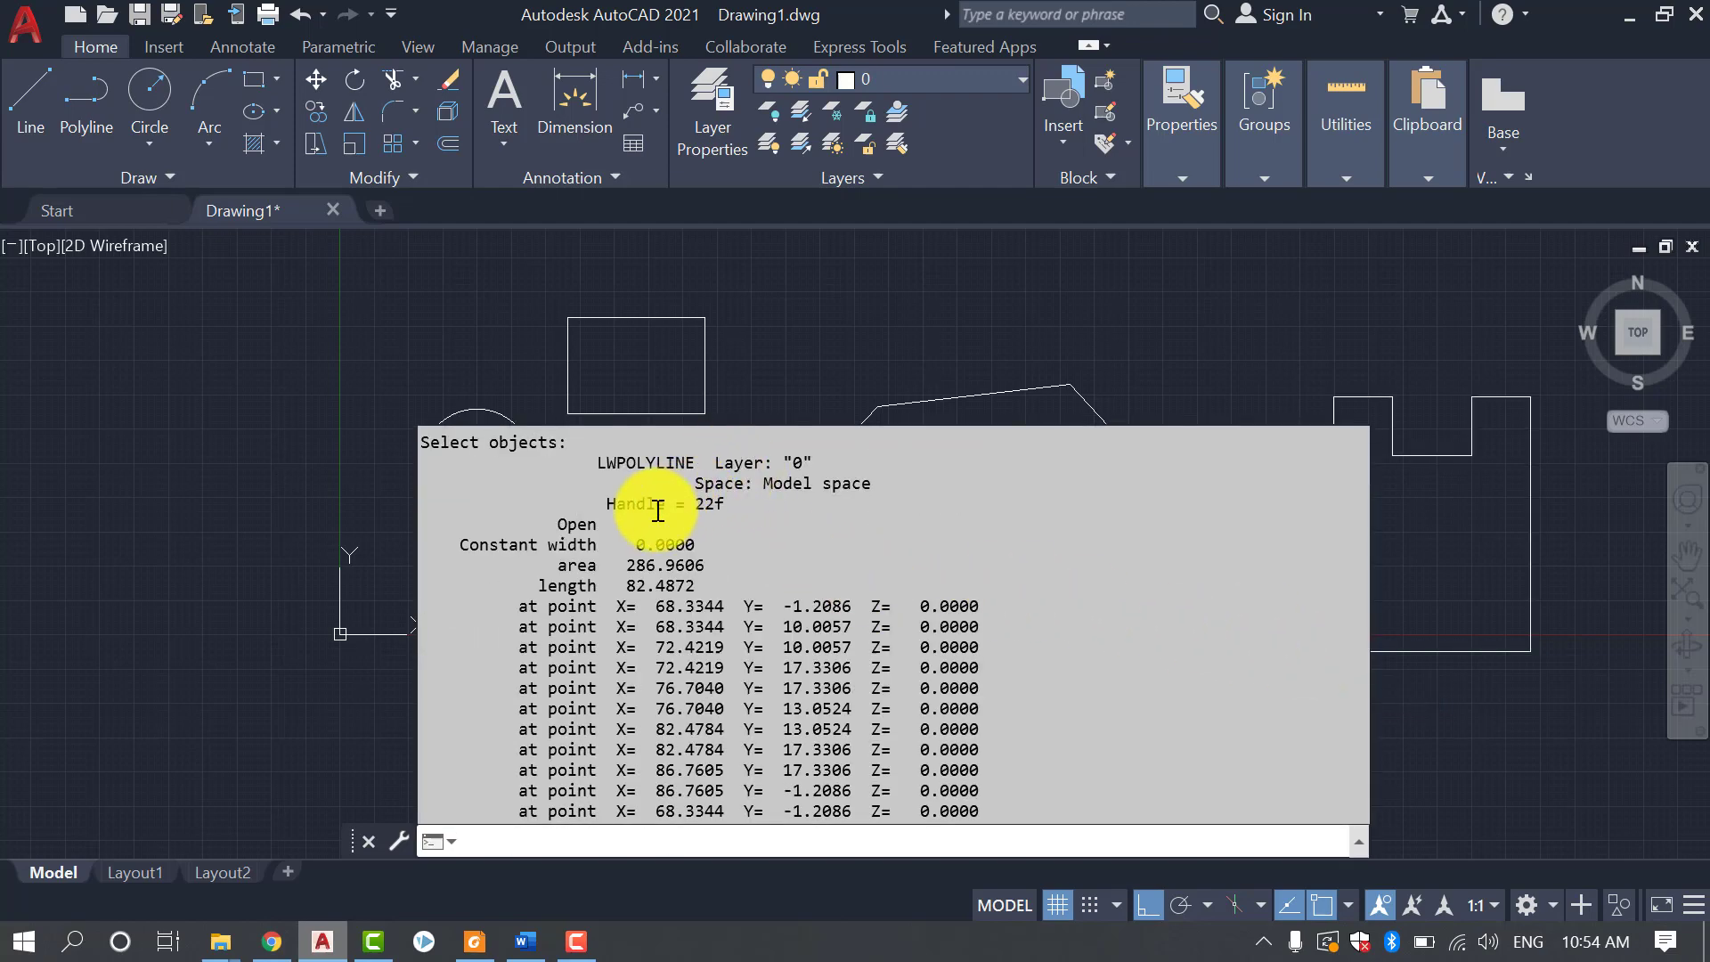
{"action": "left_click_drag", "start_coordinate": [560, 568], "coordinate": [714, 576]}
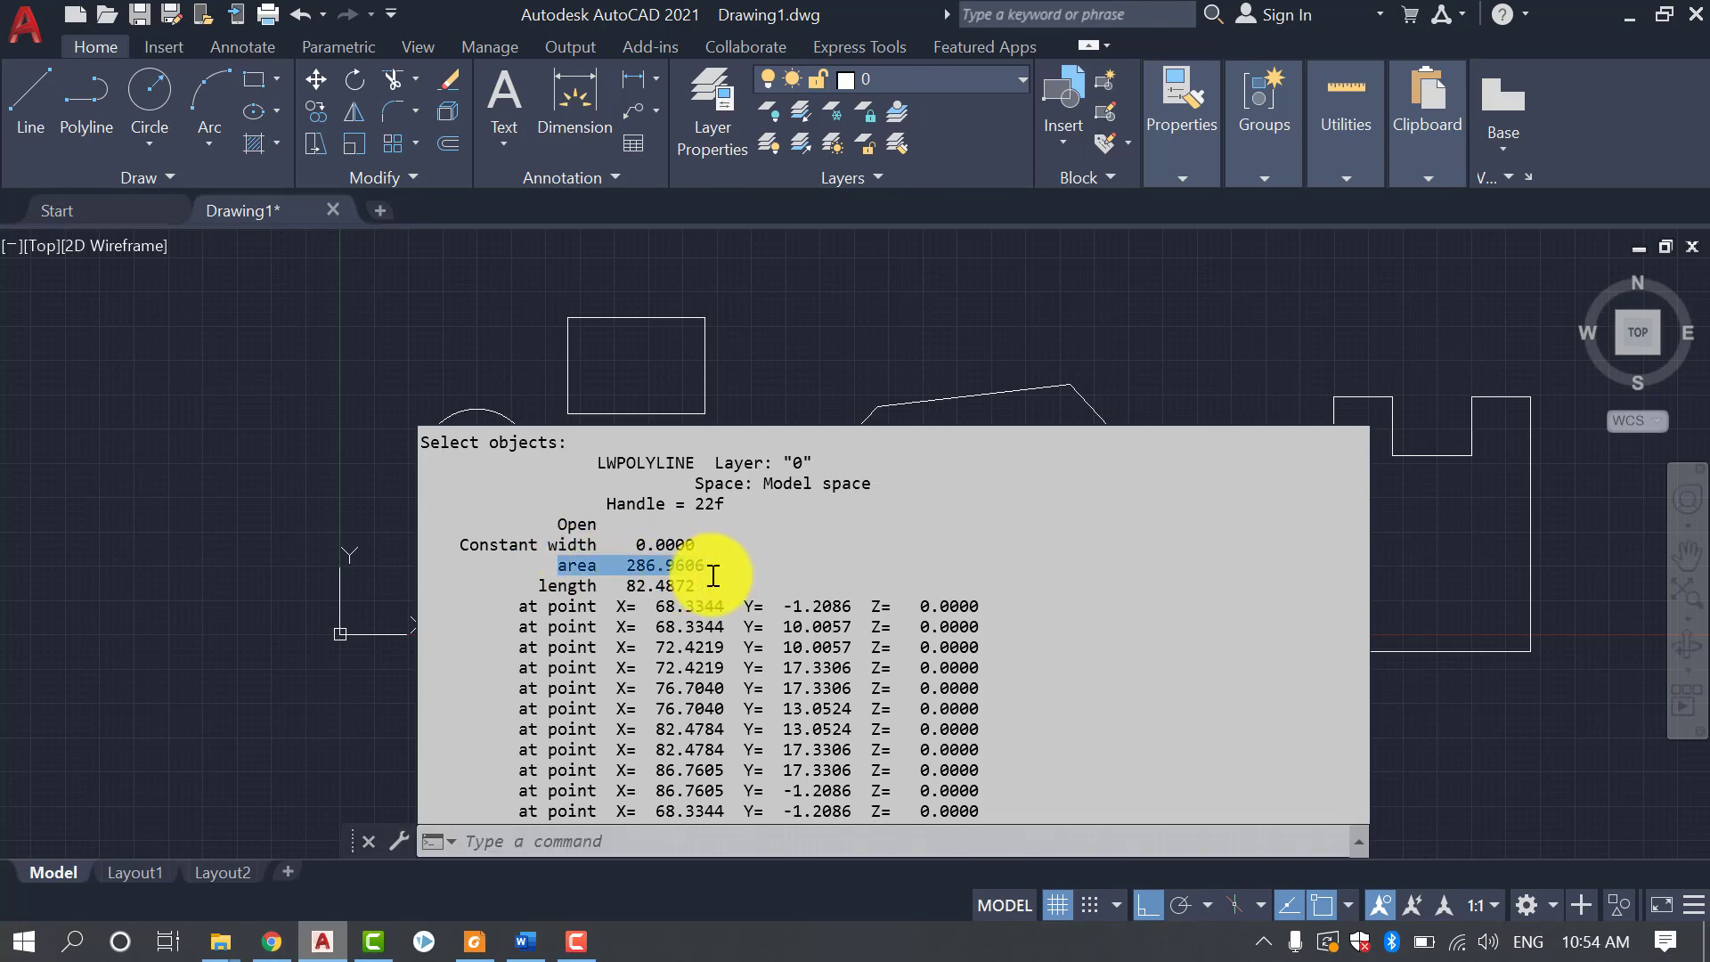
{"action": "left_click_drag", "start_coordinate": [543, 585], "coordinate": [693, 588]}
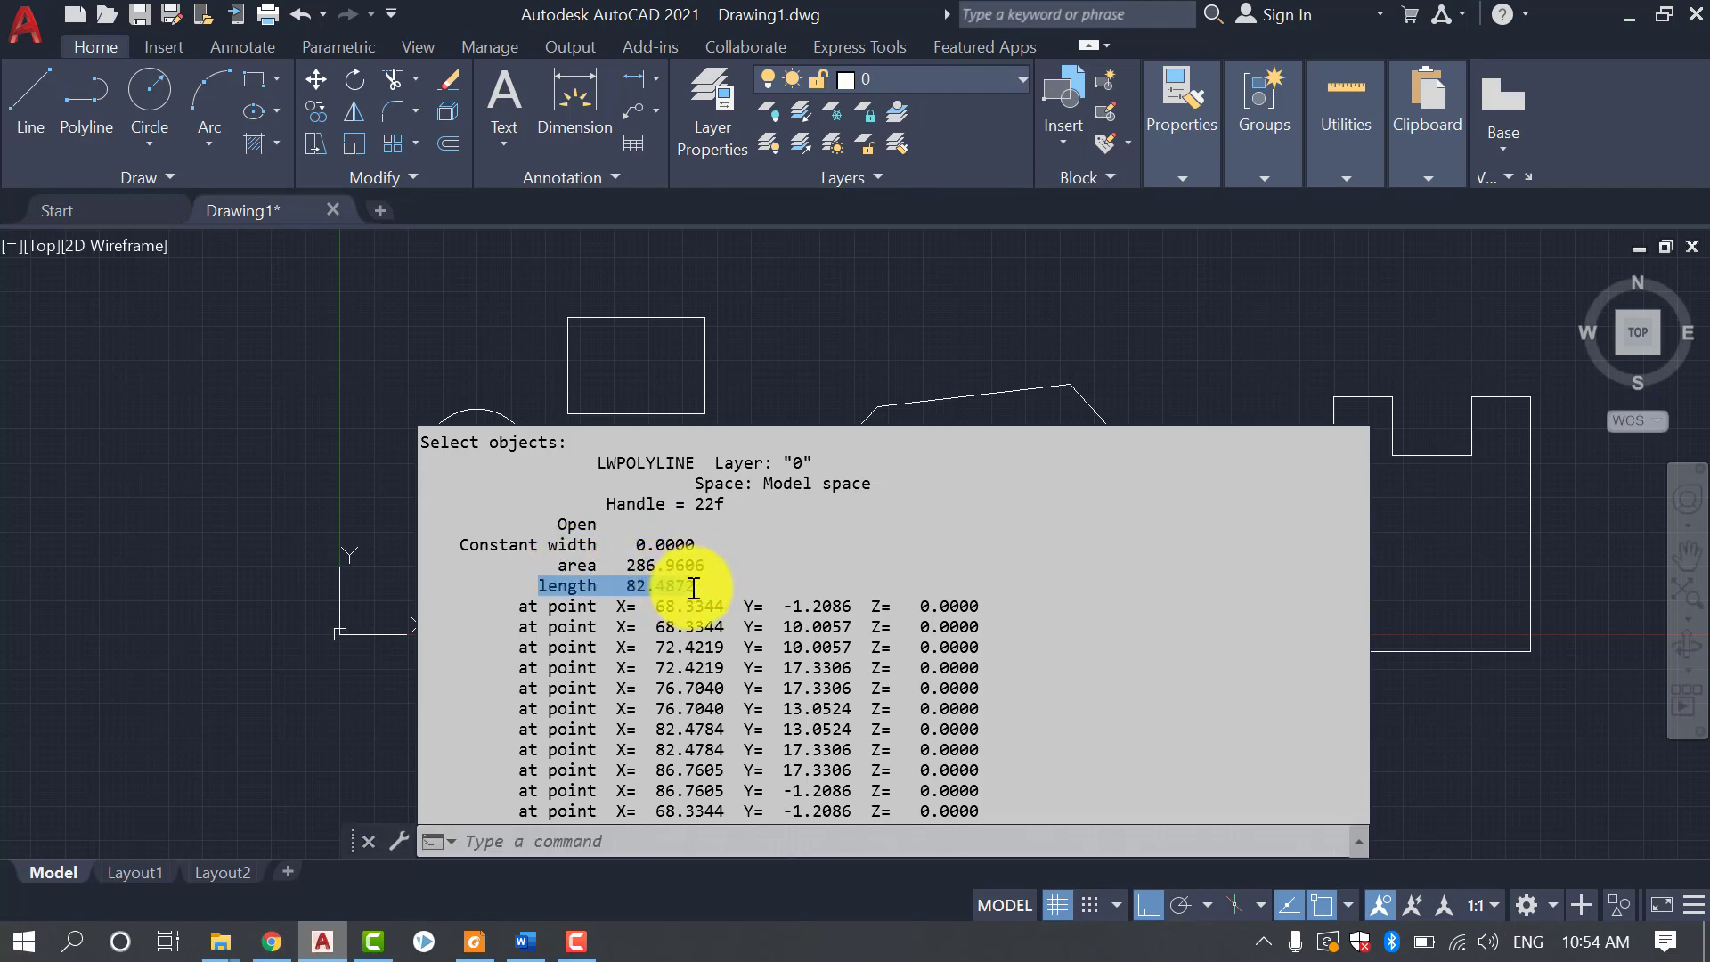